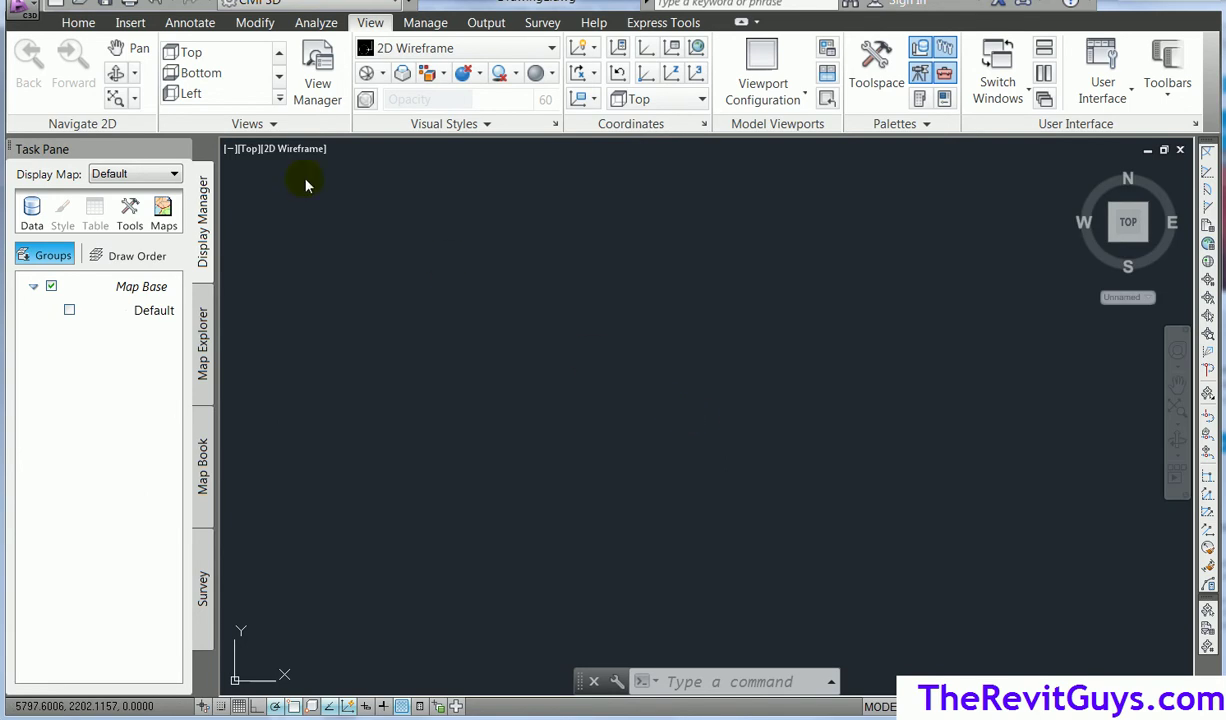
pyautogui.click(20, 10)
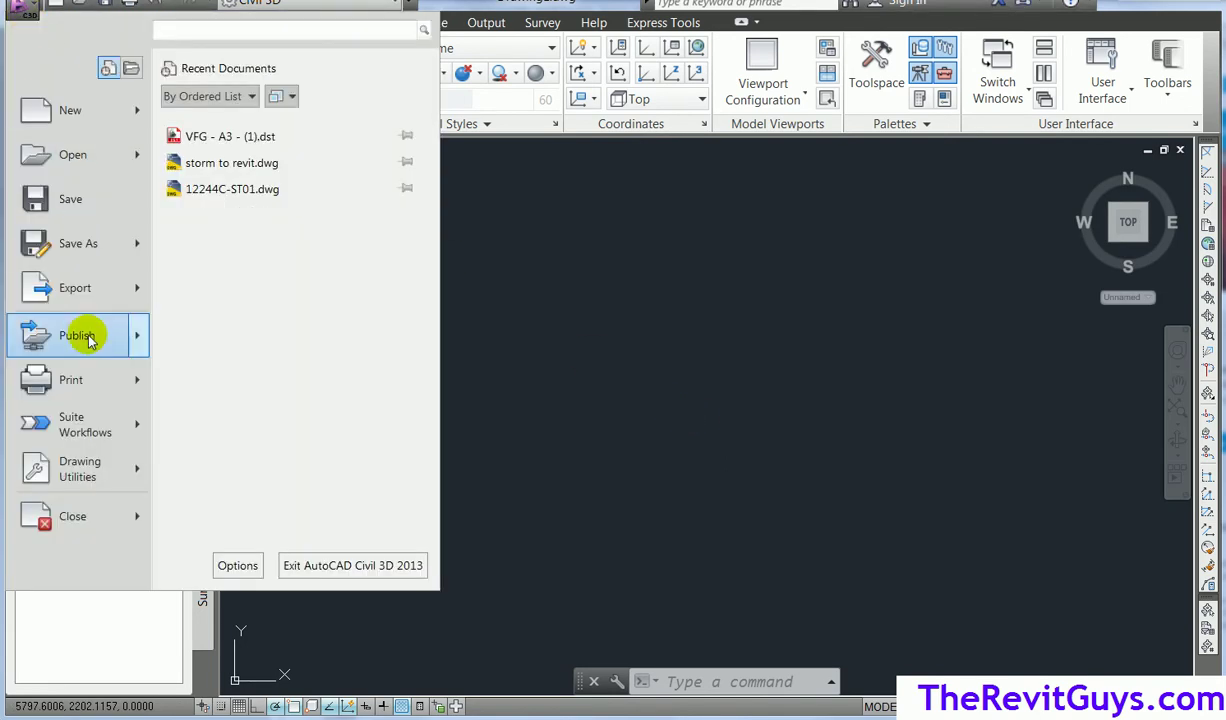
pyautogui.moveTo(88, 342)
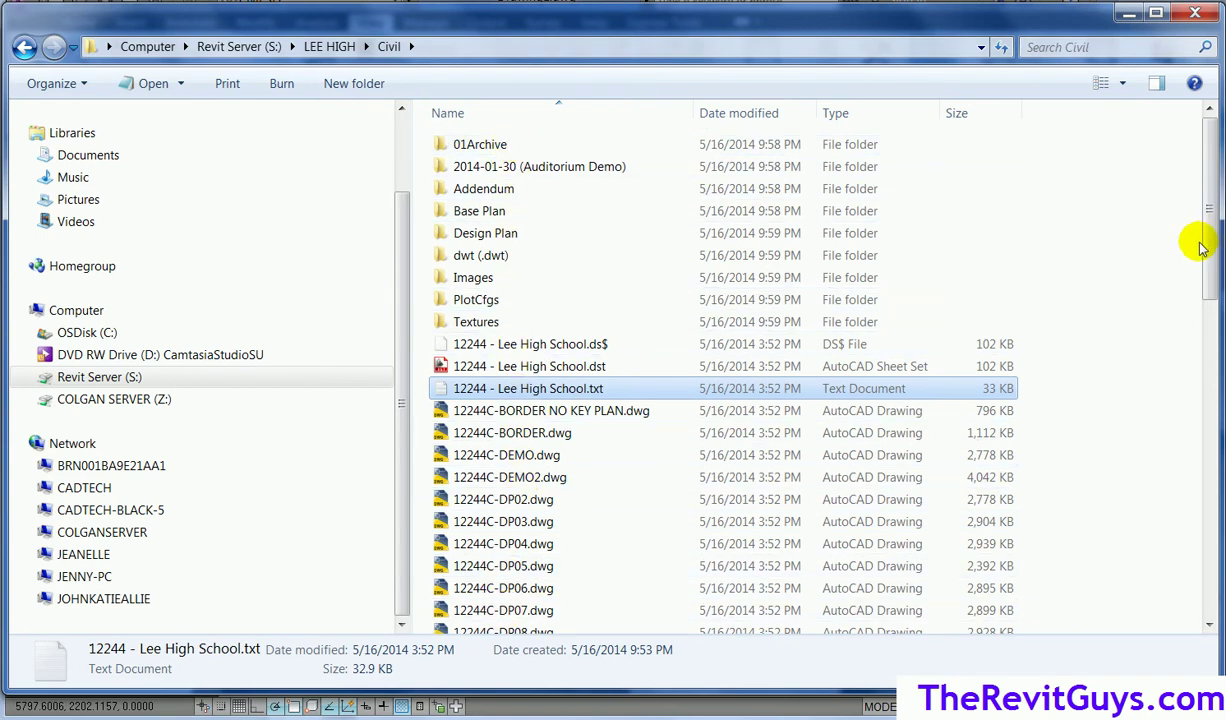
# Step: Look through the files in the LEE HIGH Civil folder and open the text file 12244 - Lee High School.txt
pyautogui.scroll(-6, 1195, 260)
pyautogui.moveTo(1208, 415); pyautogui.dragTo(1209, 230)
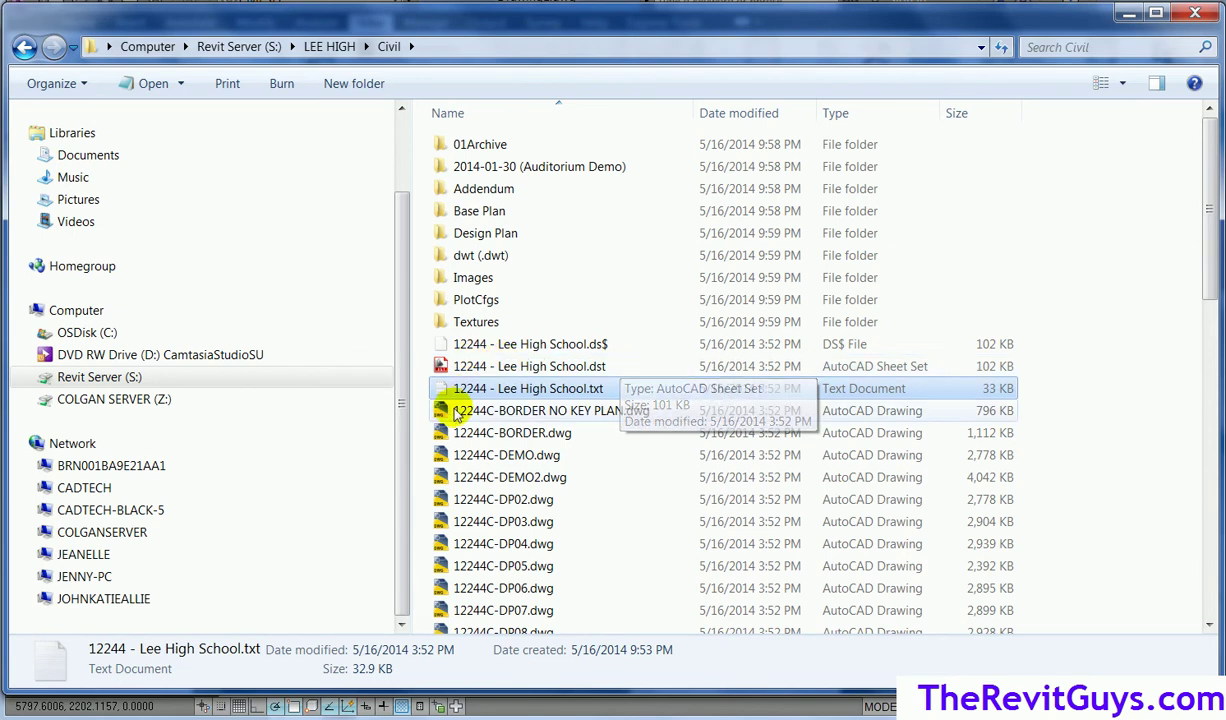
pyautogui.doubleClick(580, 388)
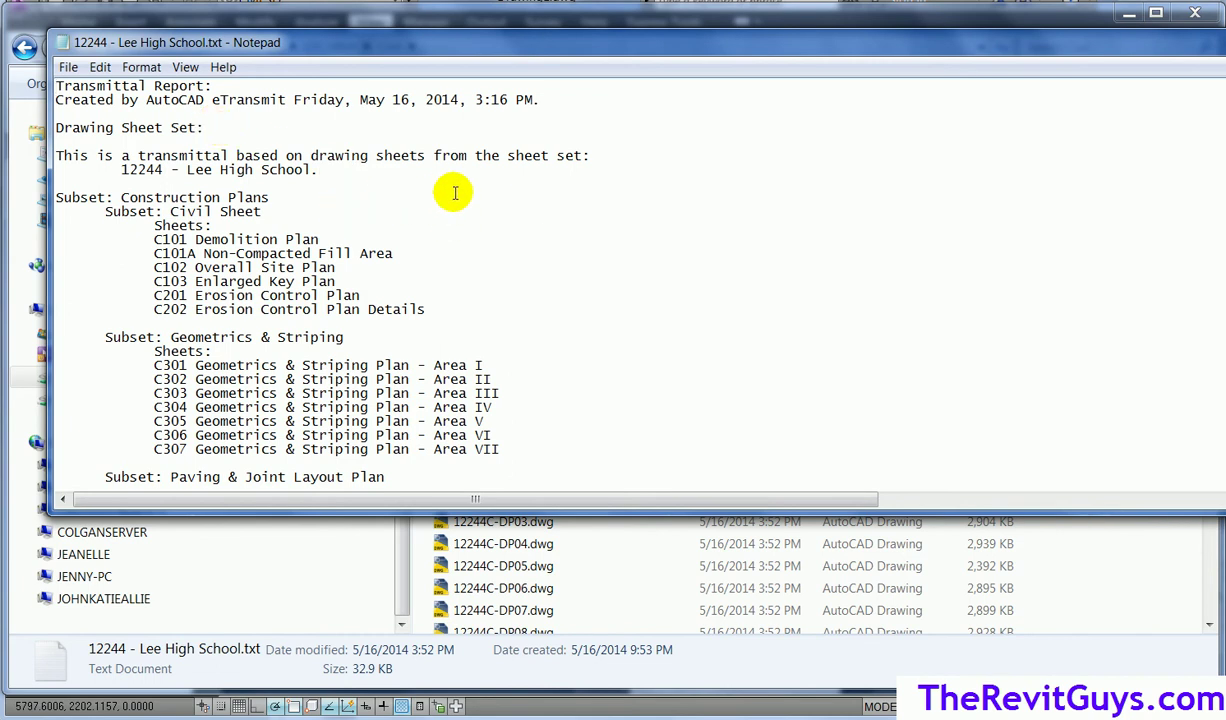
# Step: Examine the transmittal report's sheet subsets, drawing and image references, and lists of excluded and missing files
pyautogui.scroll(-2, 444, 199)
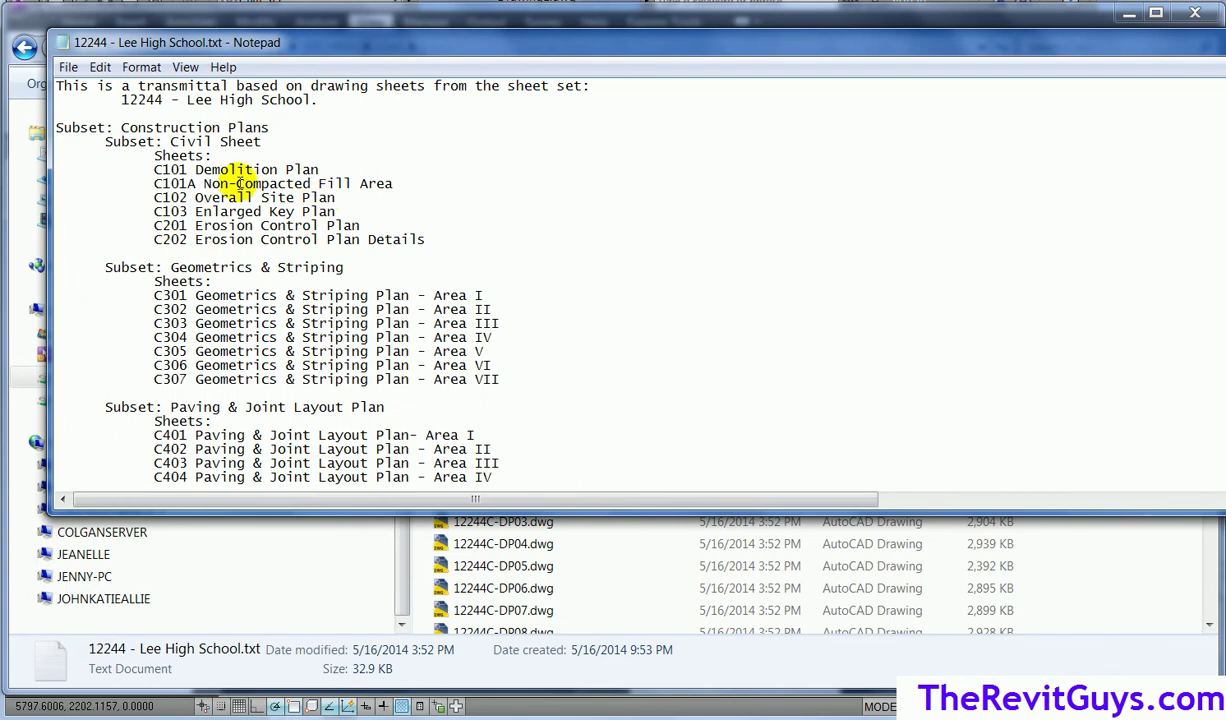
pyautogui.scroll(-12, 240, 183)
pyautogui.scroll(-14, 240, 183)
pyautogui.scroll(-10, 240, 183)
pyautogui.scroll(-5, 240, 183)
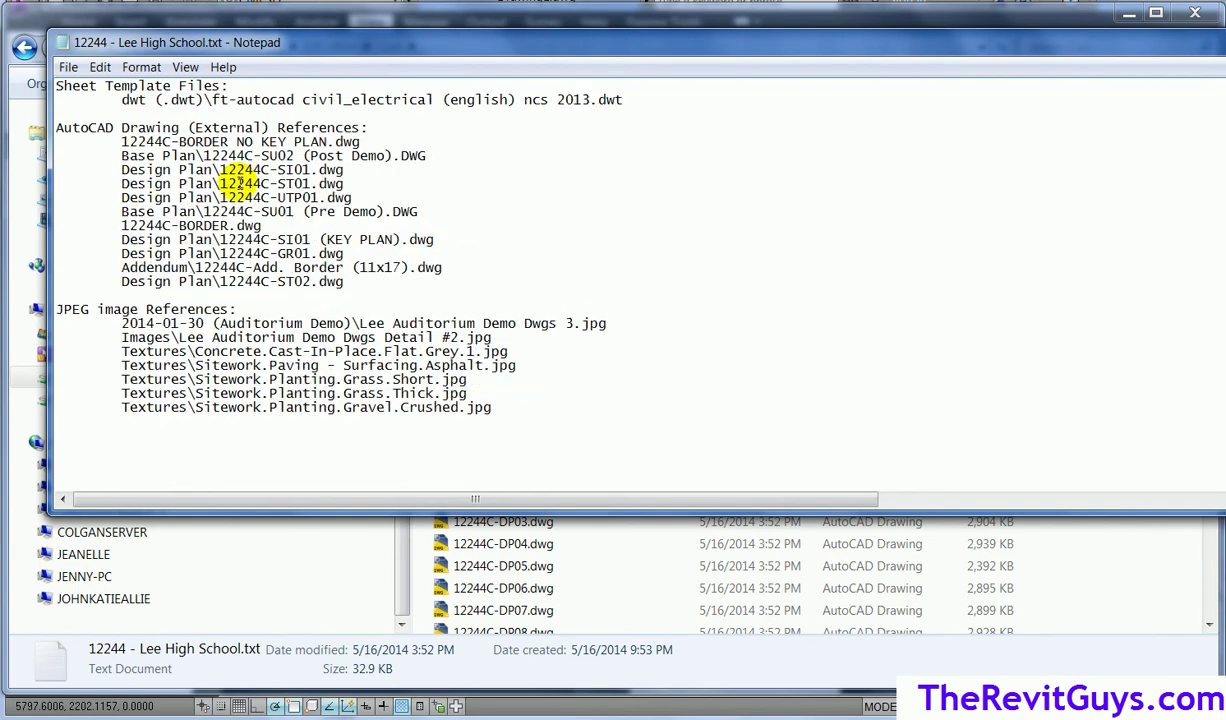
pyautogui.scroll(-15, 240, 183)
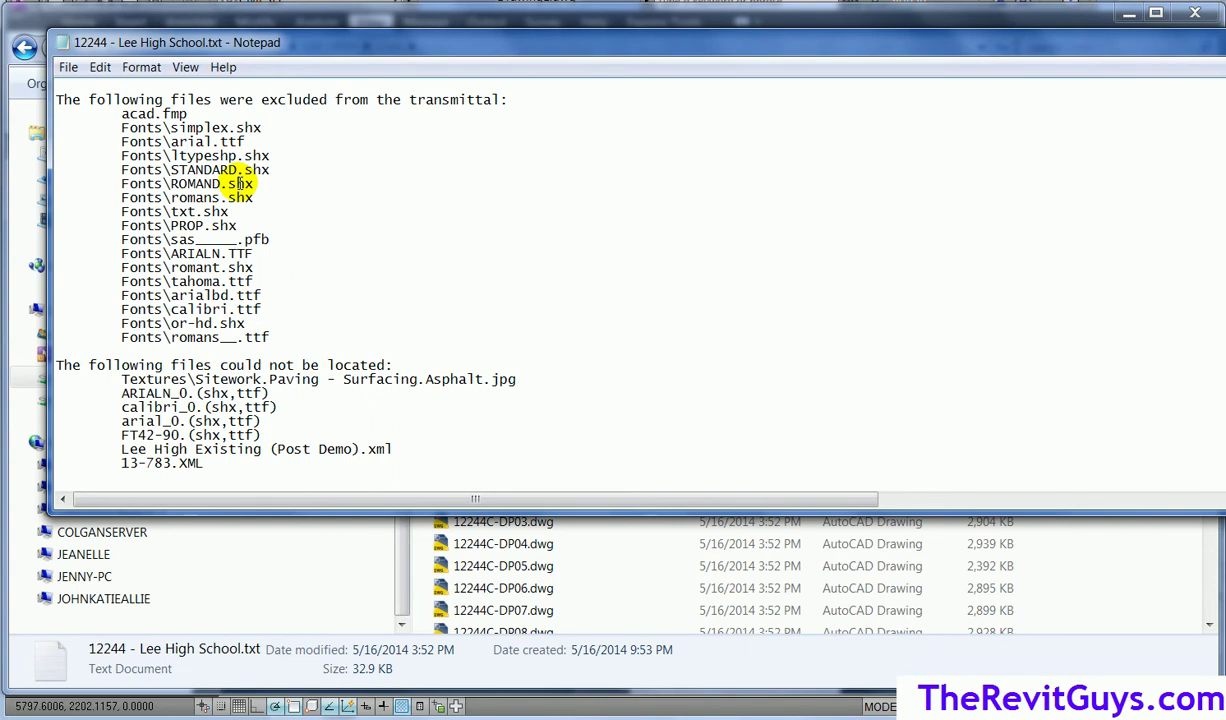
pyautogui.scroll(2, 240, 183)
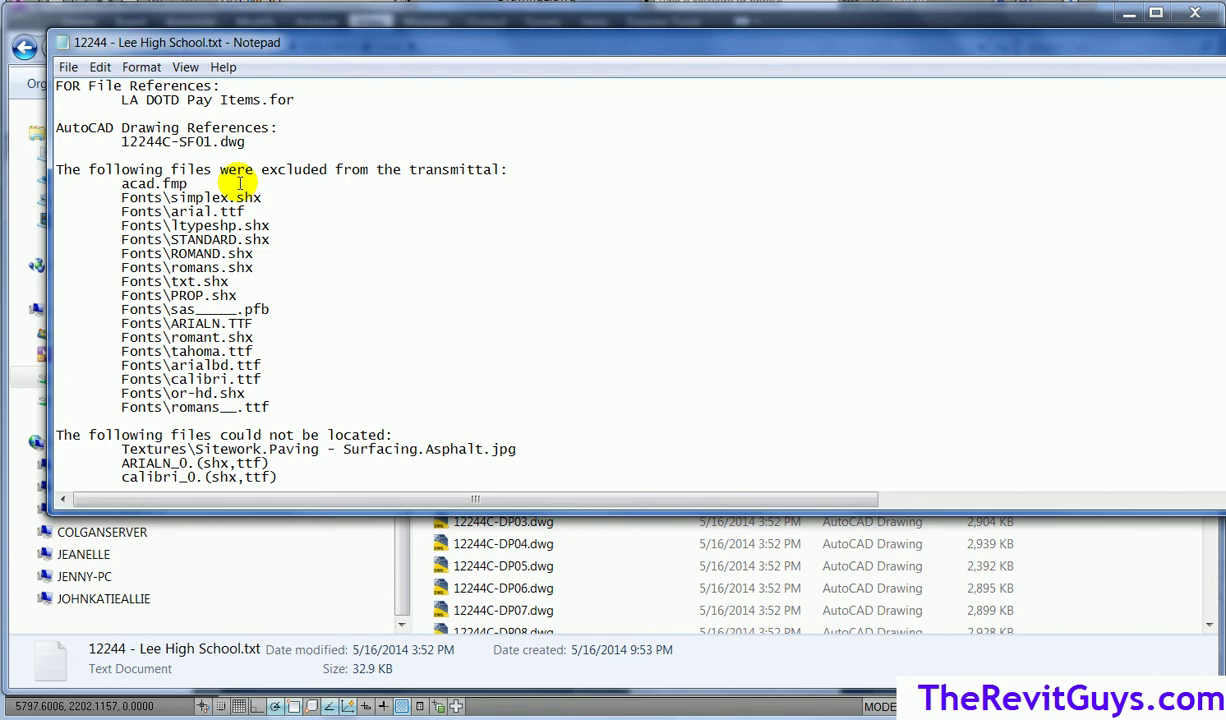
pyautogui.scroll(-8, 517, 293)
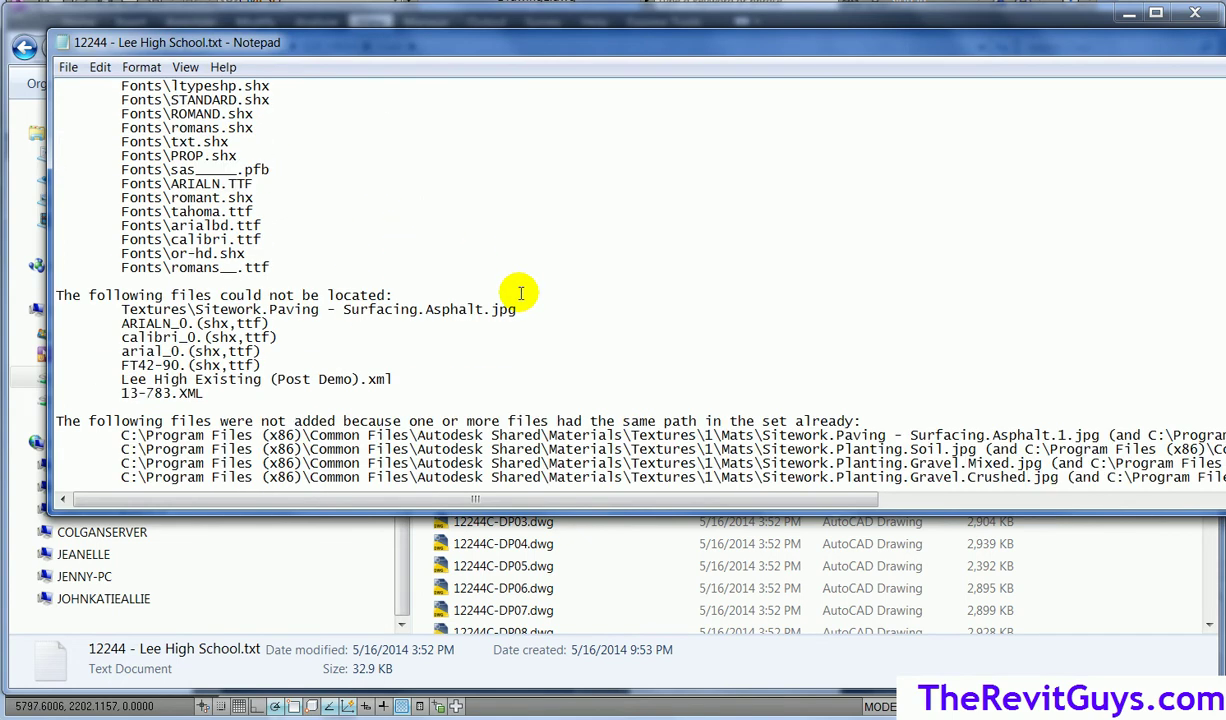
# Step: Examine the report's distribution, map cache and quantity takeoff notes, then close it and return to AutoCAD Civil 3D
pyautogui.scroll(-12, 518, 293)
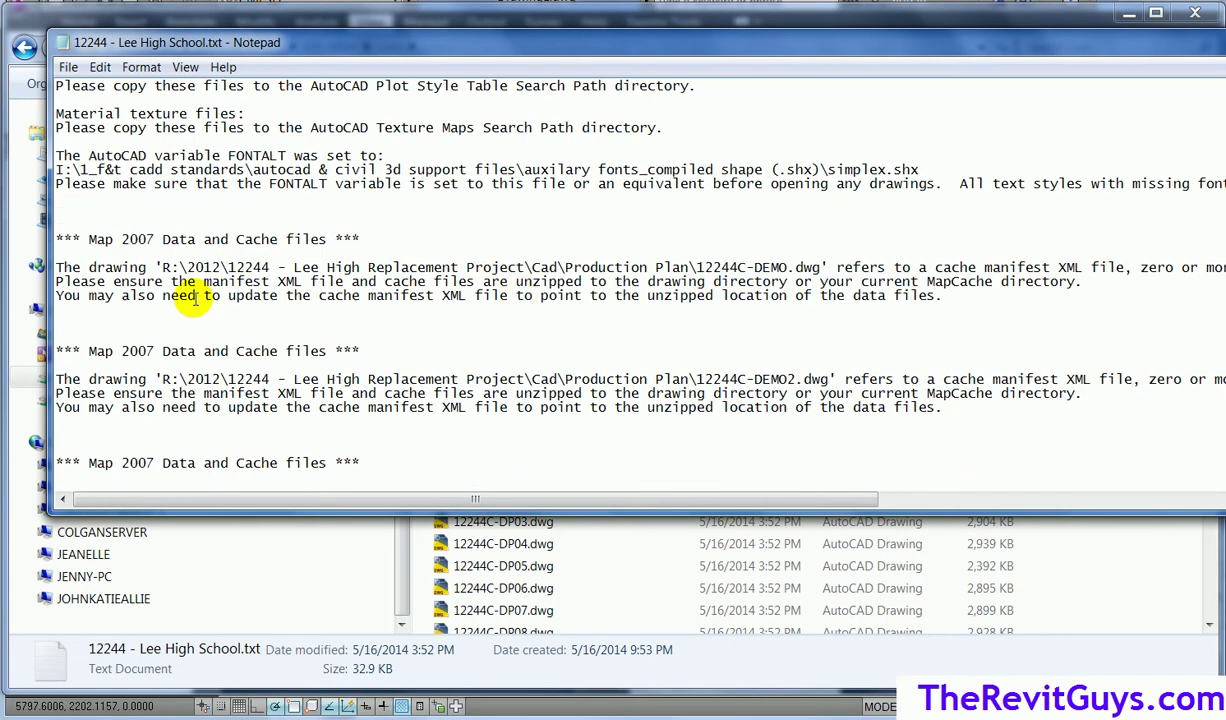
pyautogui.scroll(-7, 397, 300)
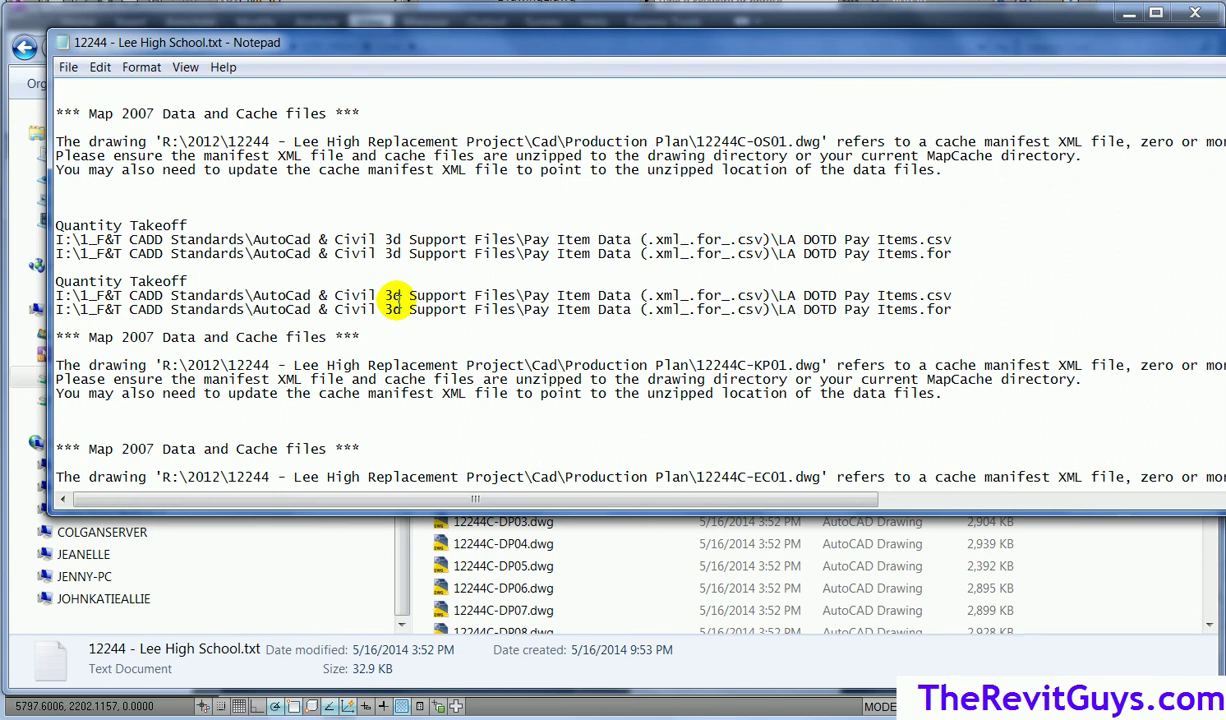
pyautogui.scroll(-5, 396, 300)
pyautogui.scroll(15, 397, 300)
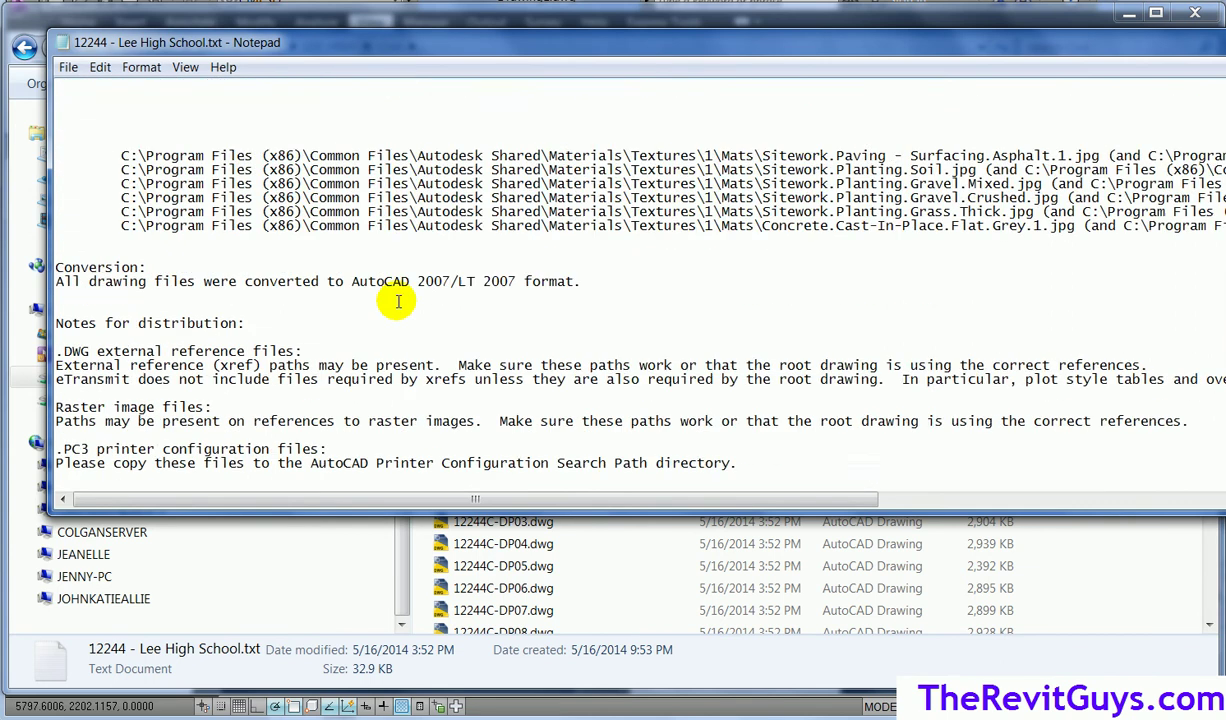
pyautogui.scroll(20, 397, 300)
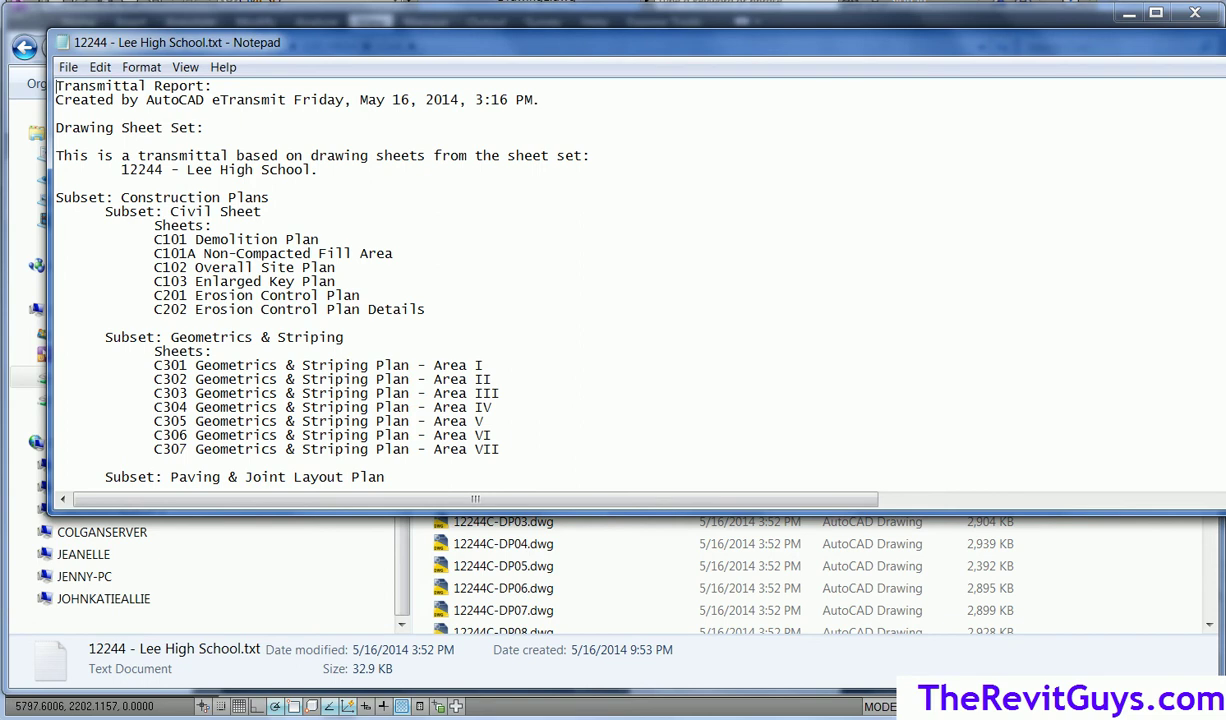
pyautogui.hotkey('alt', 'F4')
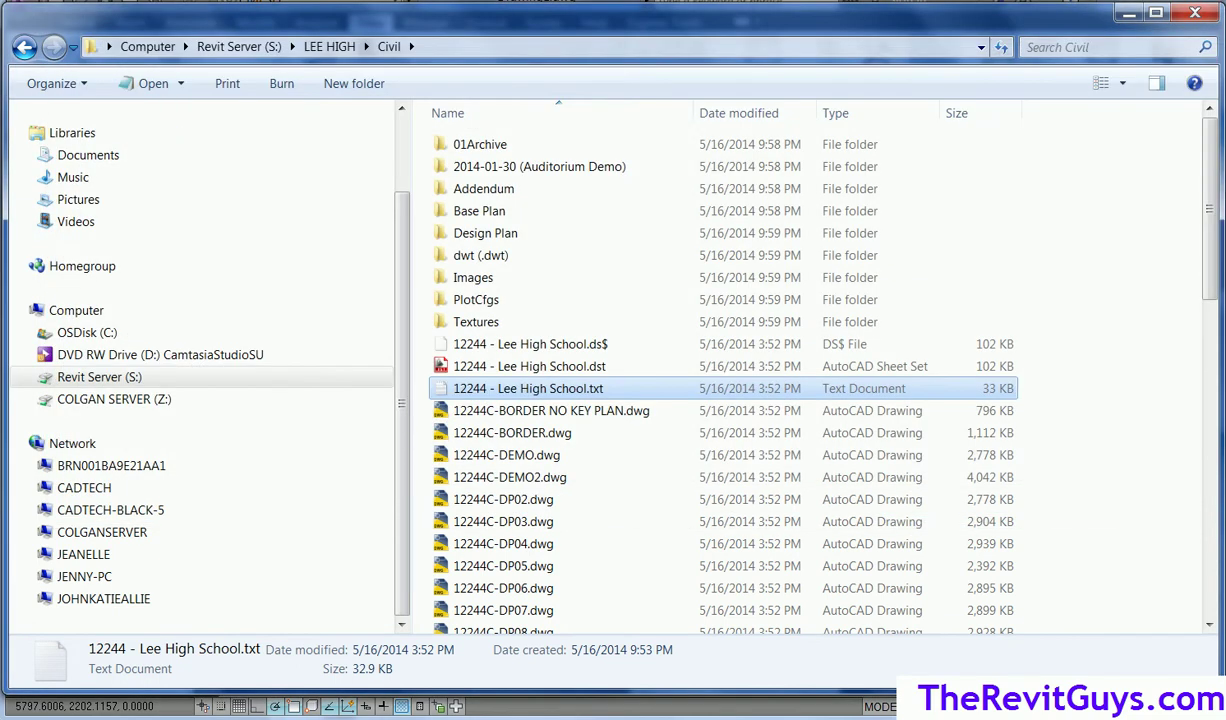
pyautogui.hotkey('alt', 'Tab')
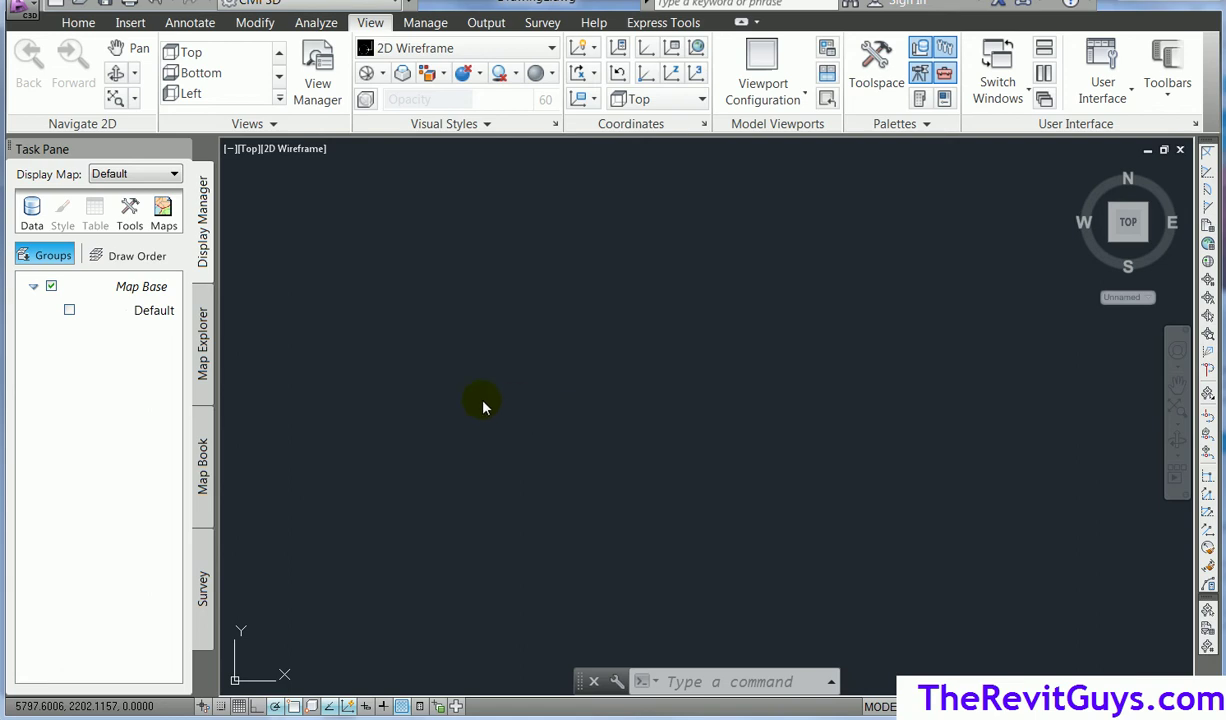
pyautogui.click(31, 15)
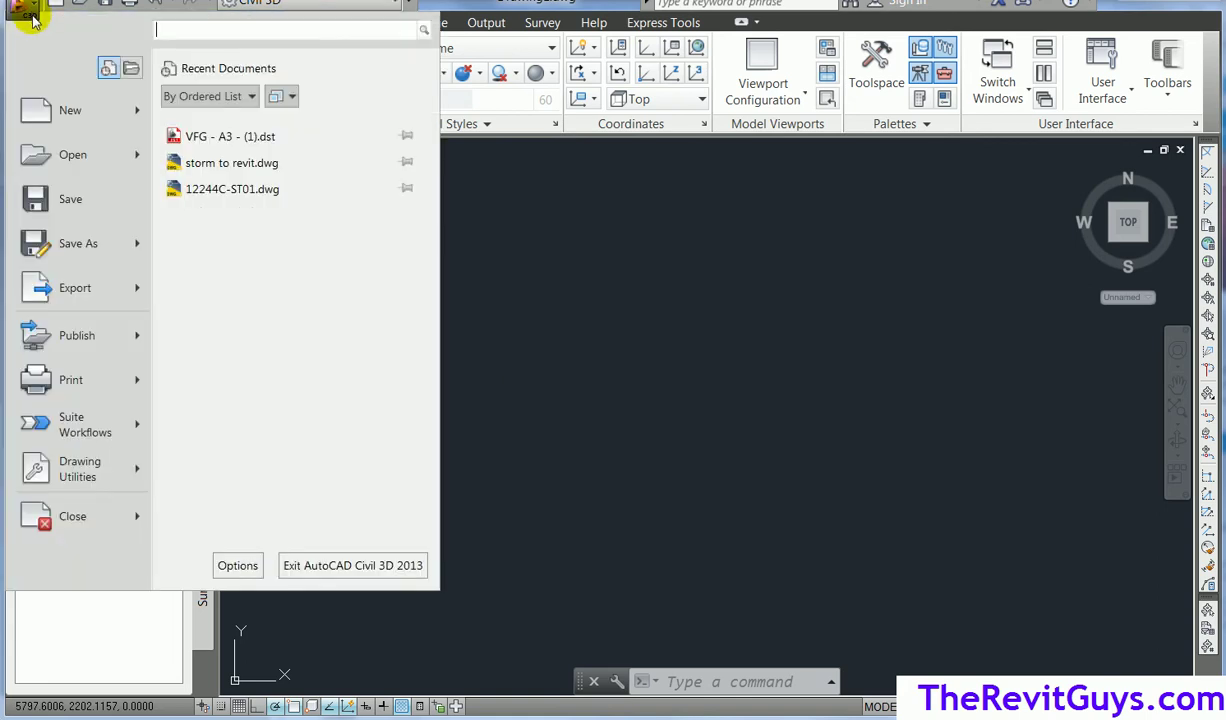
pyautogui.moveTo(68, 150)
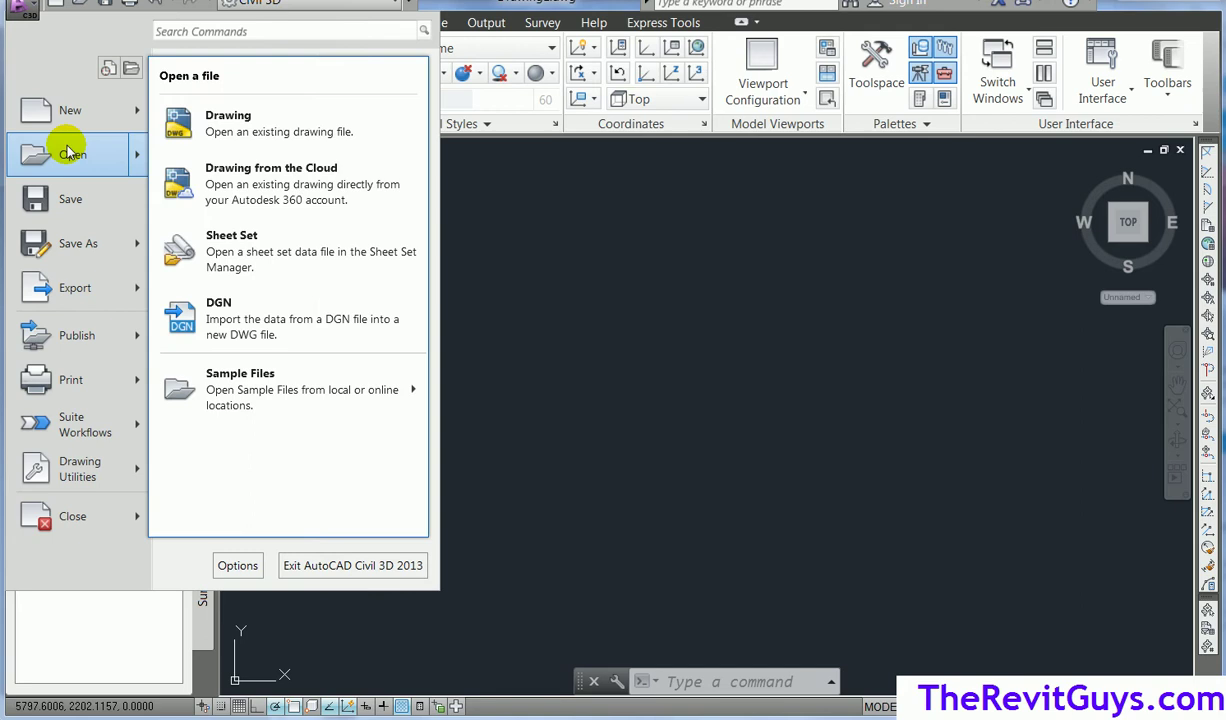
pyautogui.click(297, 263)
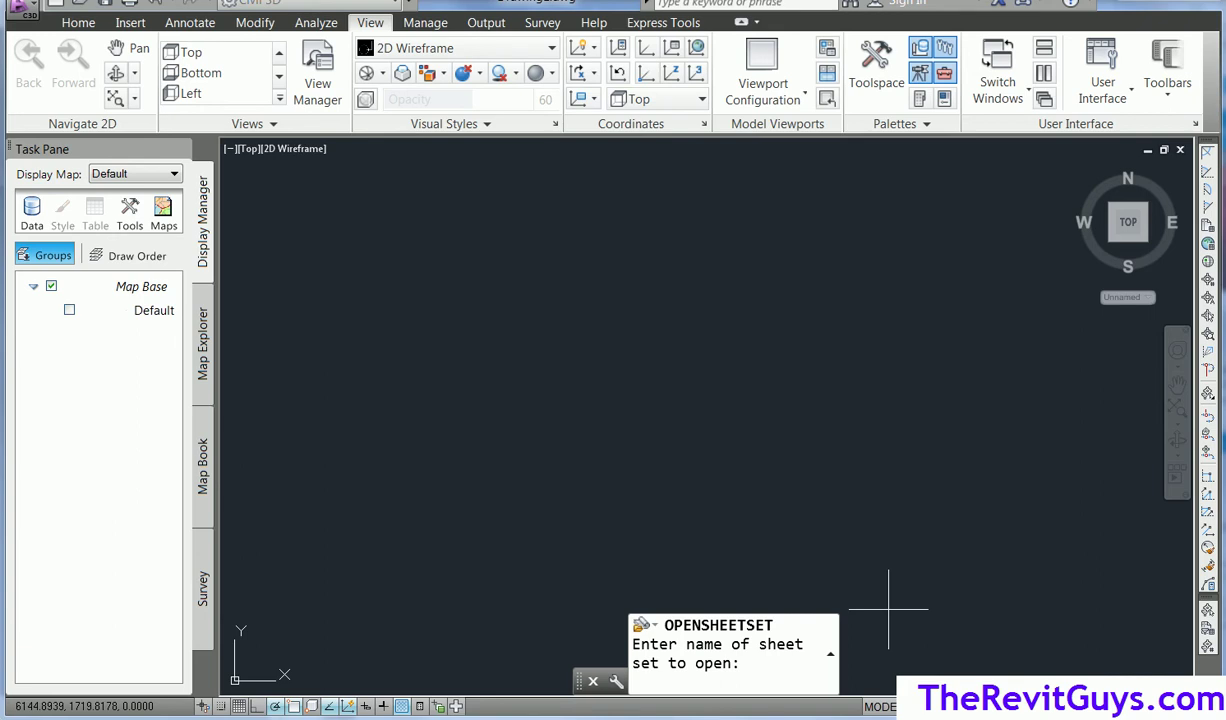
pyautogui.press('Escape')
pyautogui.press('Escape')
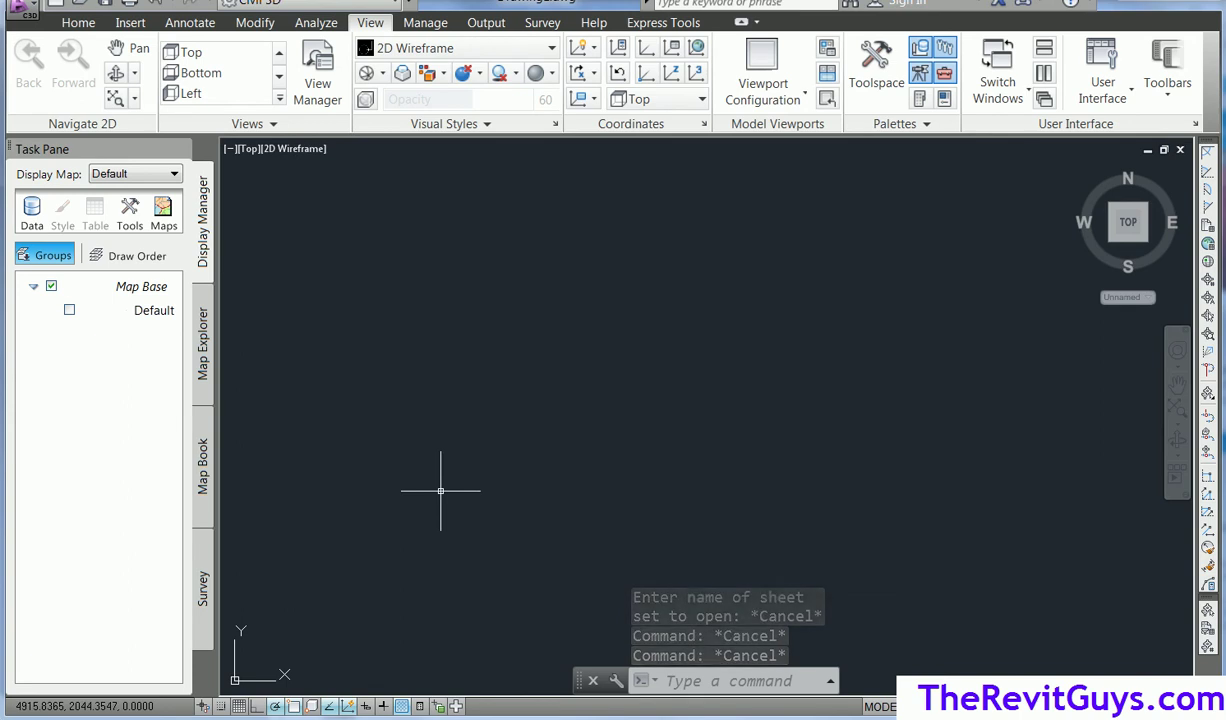
# Step: Show the Sheet Set Manager below the ribbon and open 12244 - Lee High School.dst from LEE HIGH\Civil on Revit Server (S:)
pyautogui.hotkey('ctrl', '4')
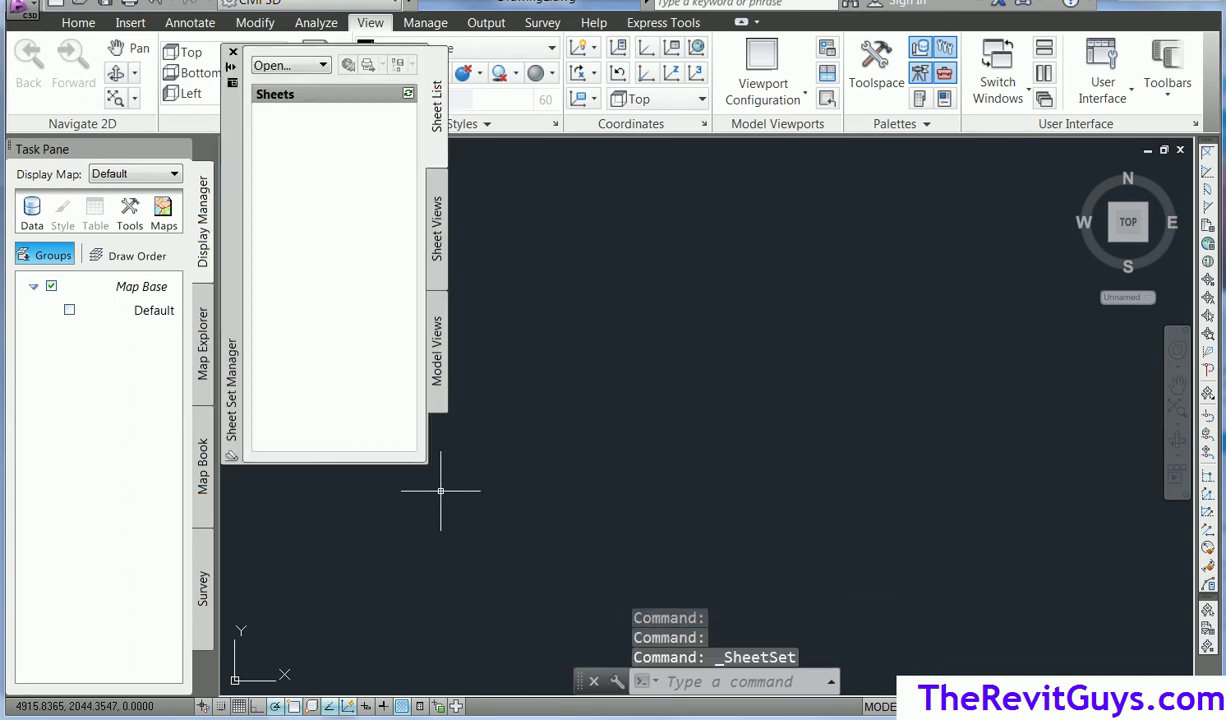
pyautogui.moveTo(237, 190); pyautogui.dragTo(258, 293)
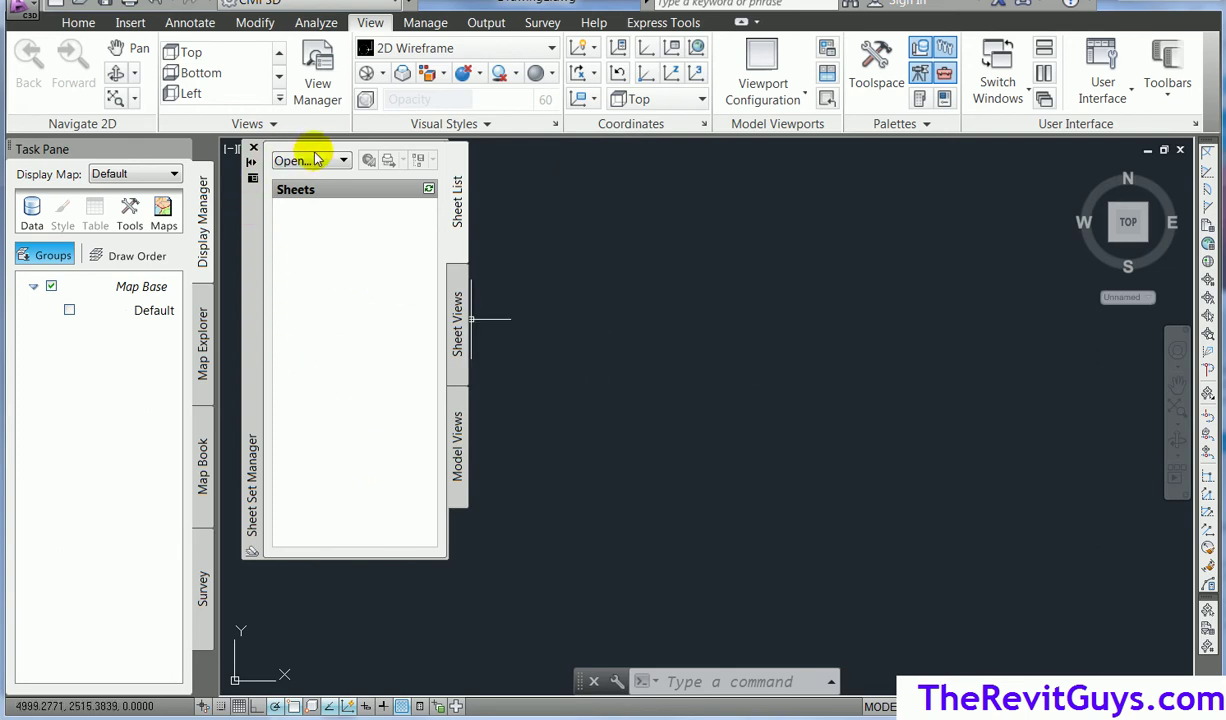
pyautogui.click(344, 162)
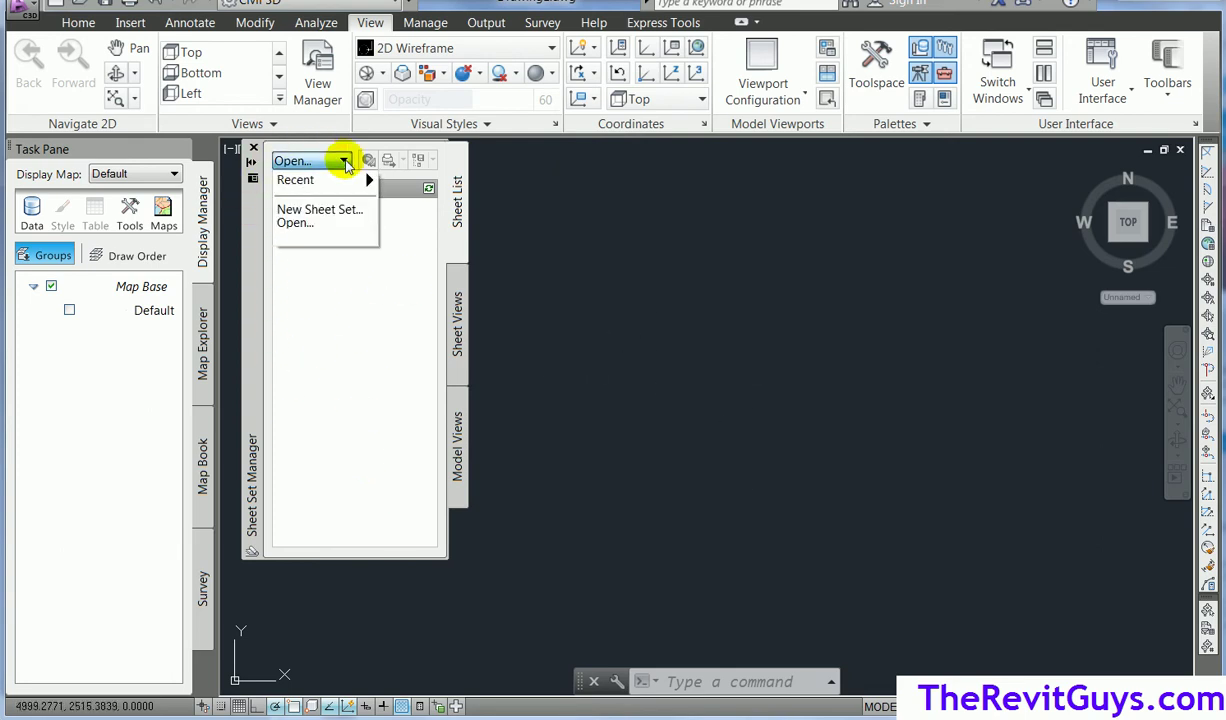
pyautogui.click(318, 224)
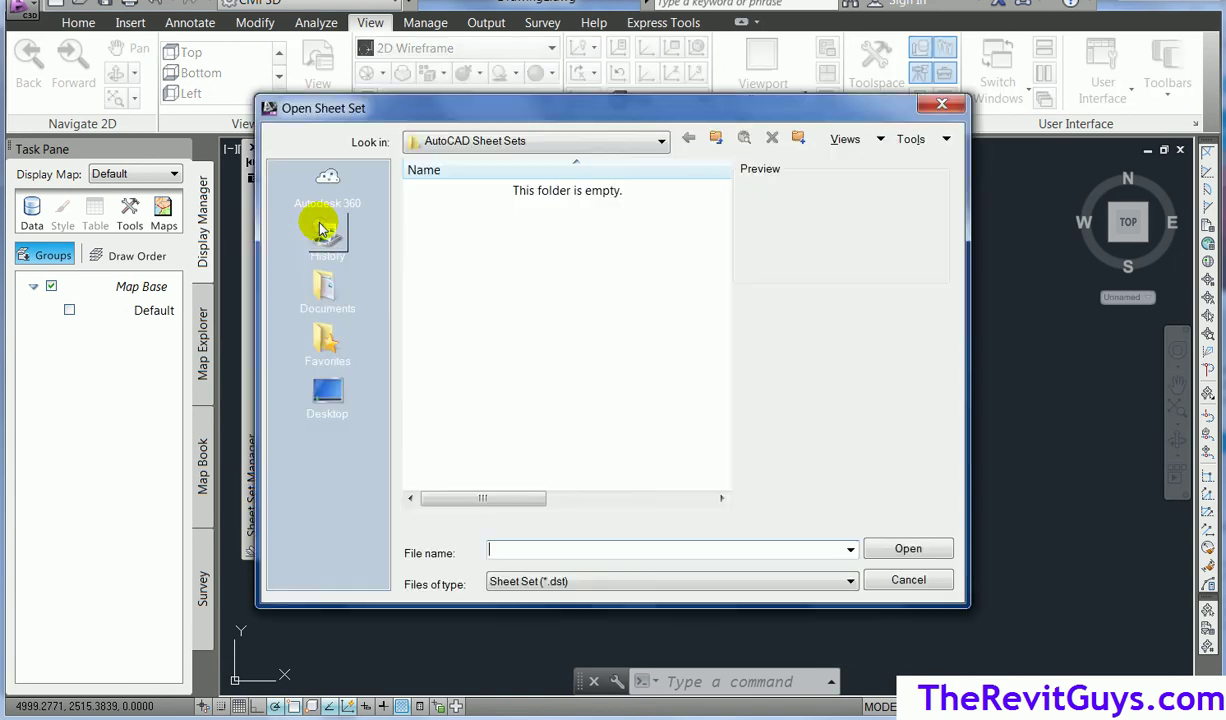
pyautogui.click(661, 146)
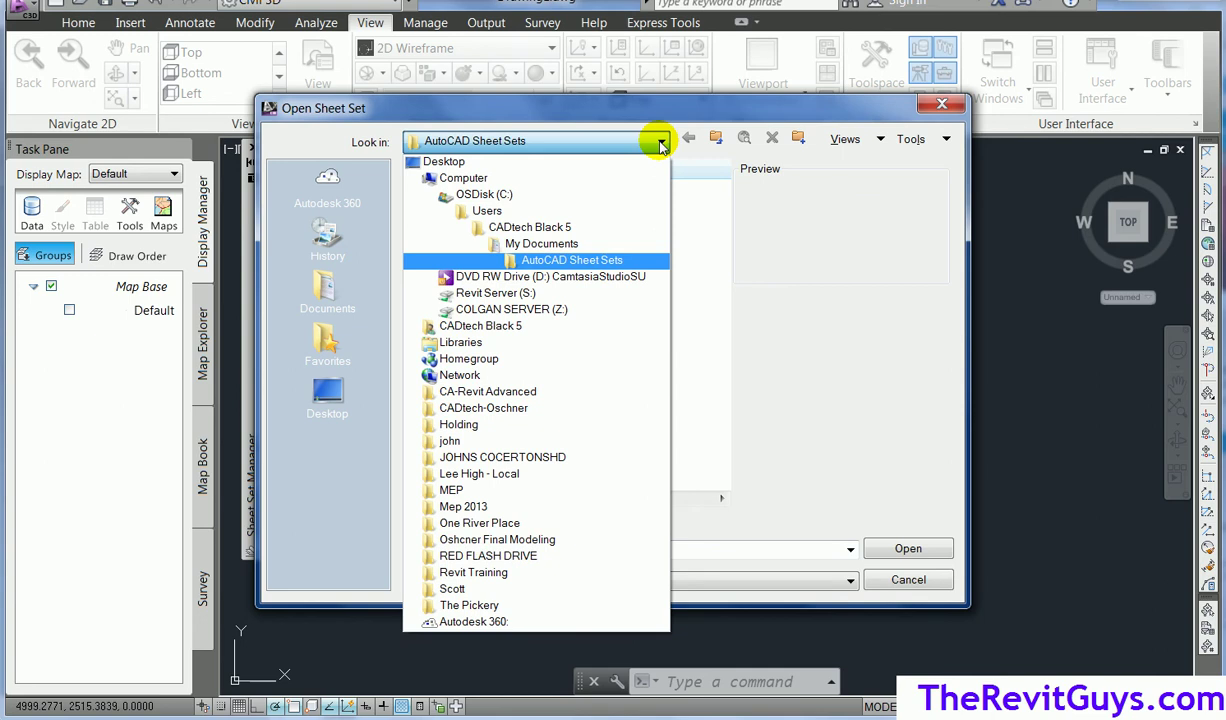
pyautogui.click(495, 293)
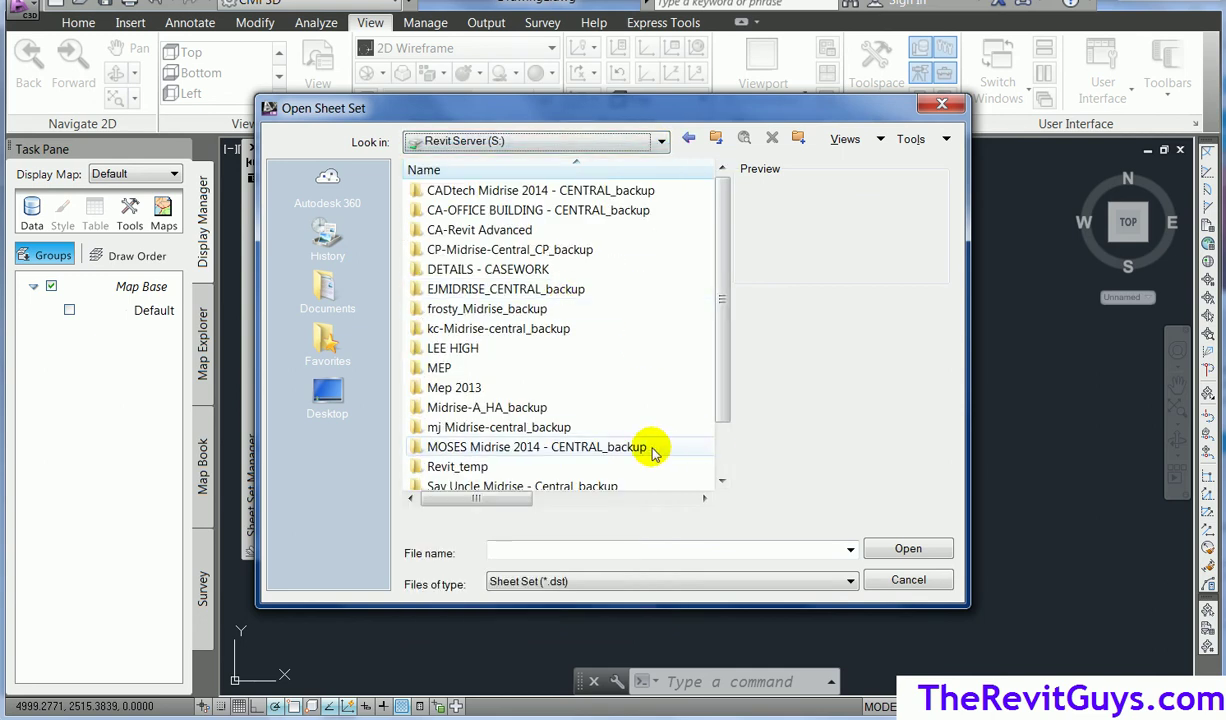
pyautogui.doubleClick(495, 358)
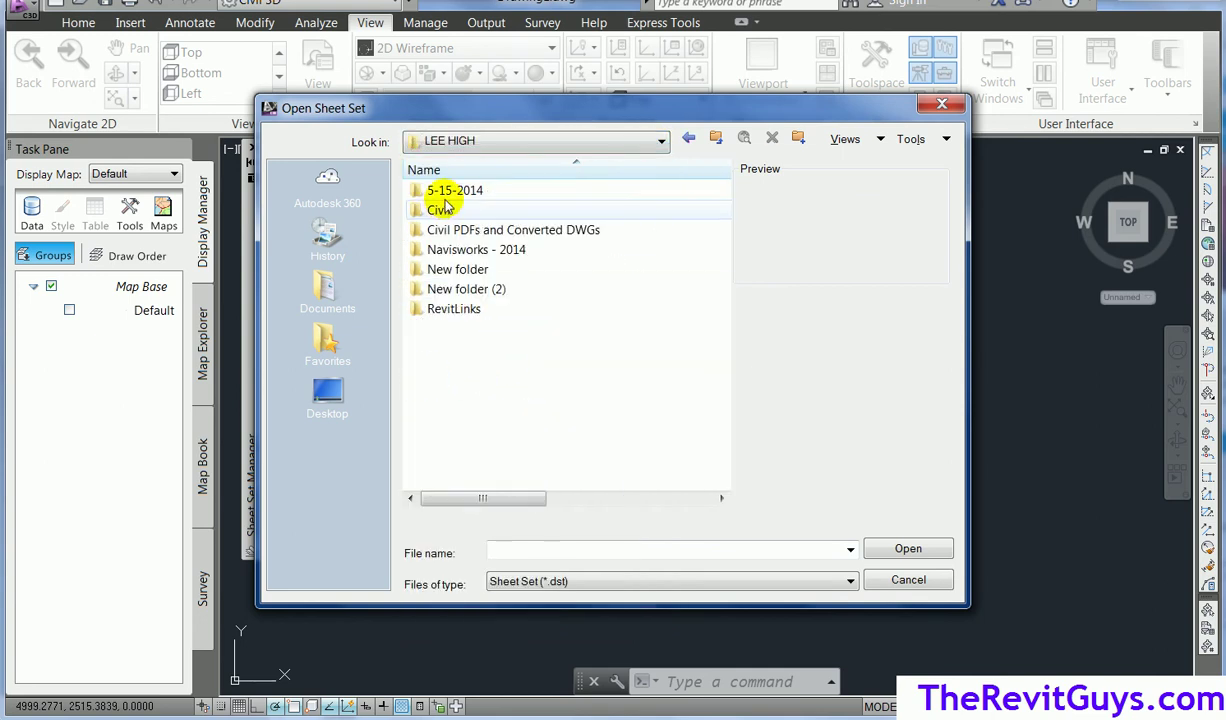
pyautogui.doubleClick(450, 211)
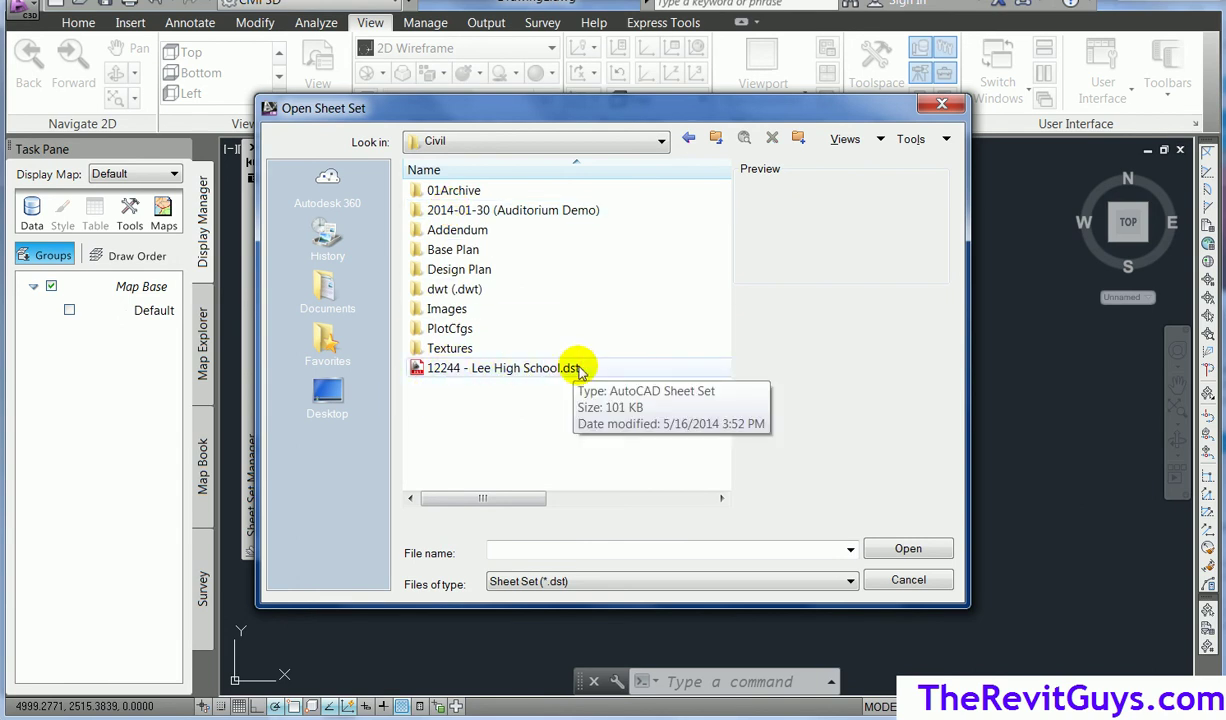
pyautogui.click(527, 372)
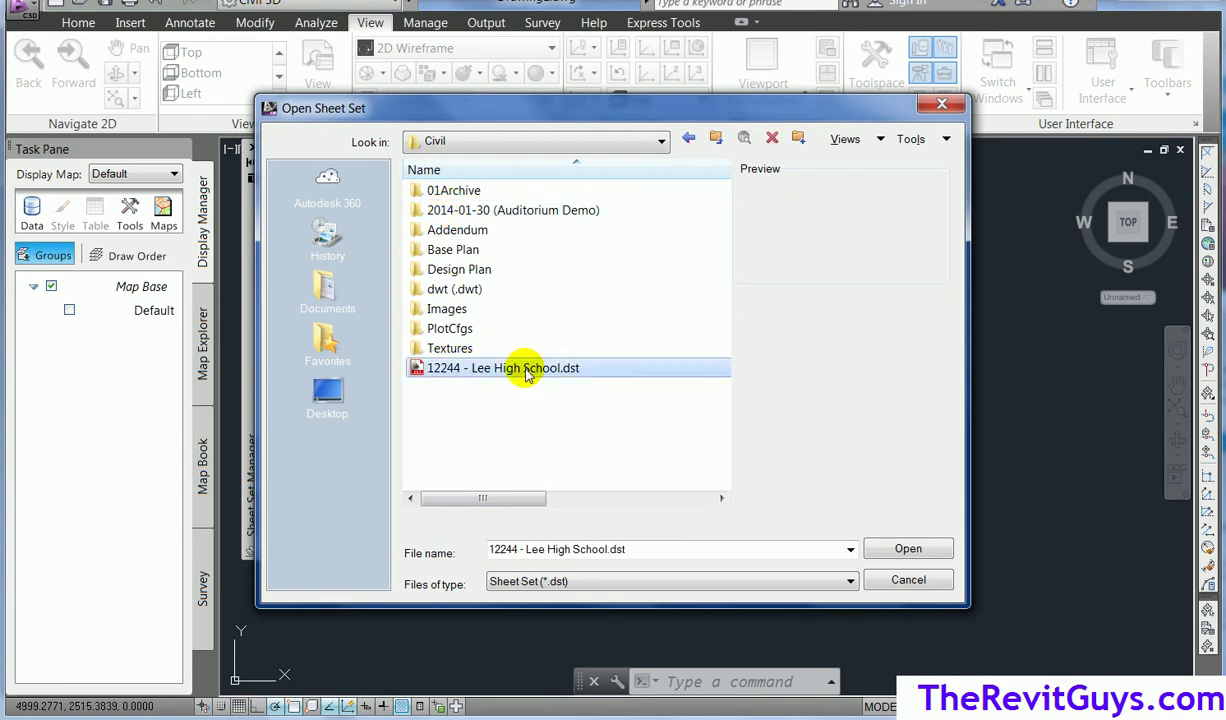
pyautogui.click(908, 550)
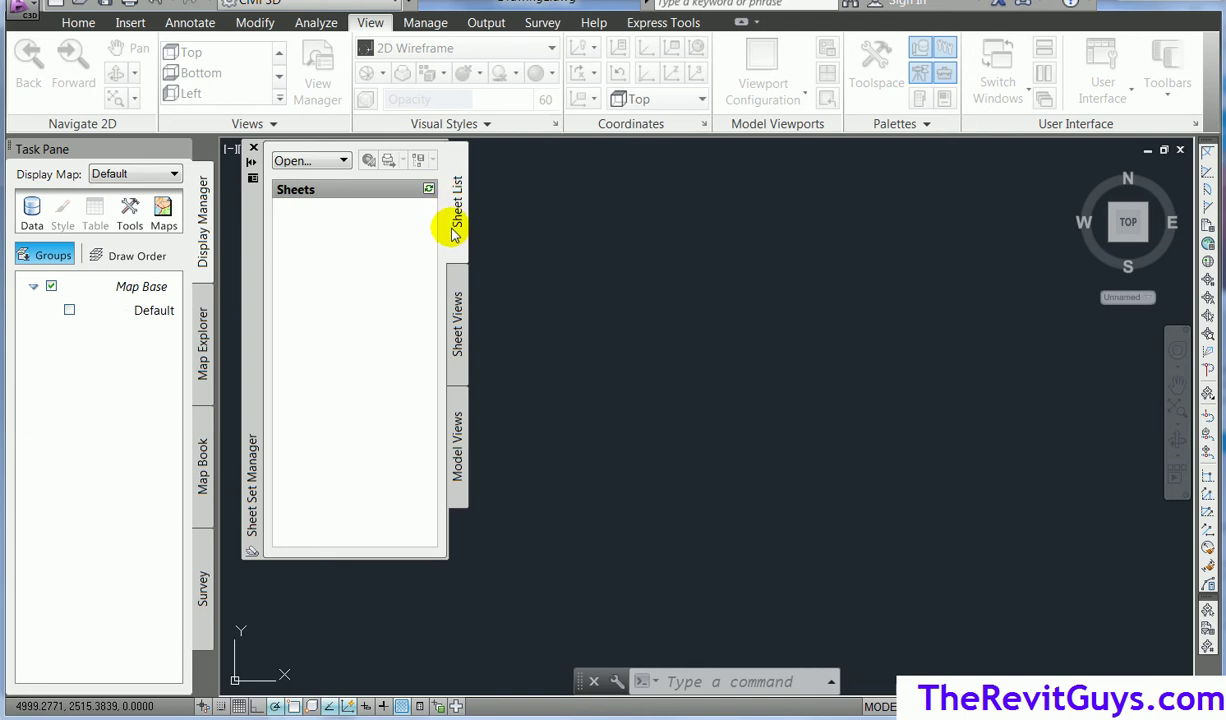
# Step: Make the Sheet Set Manager taller and wider for reading full sheet names, and switch it to the sheet views
pyautogui.click(342, 161)
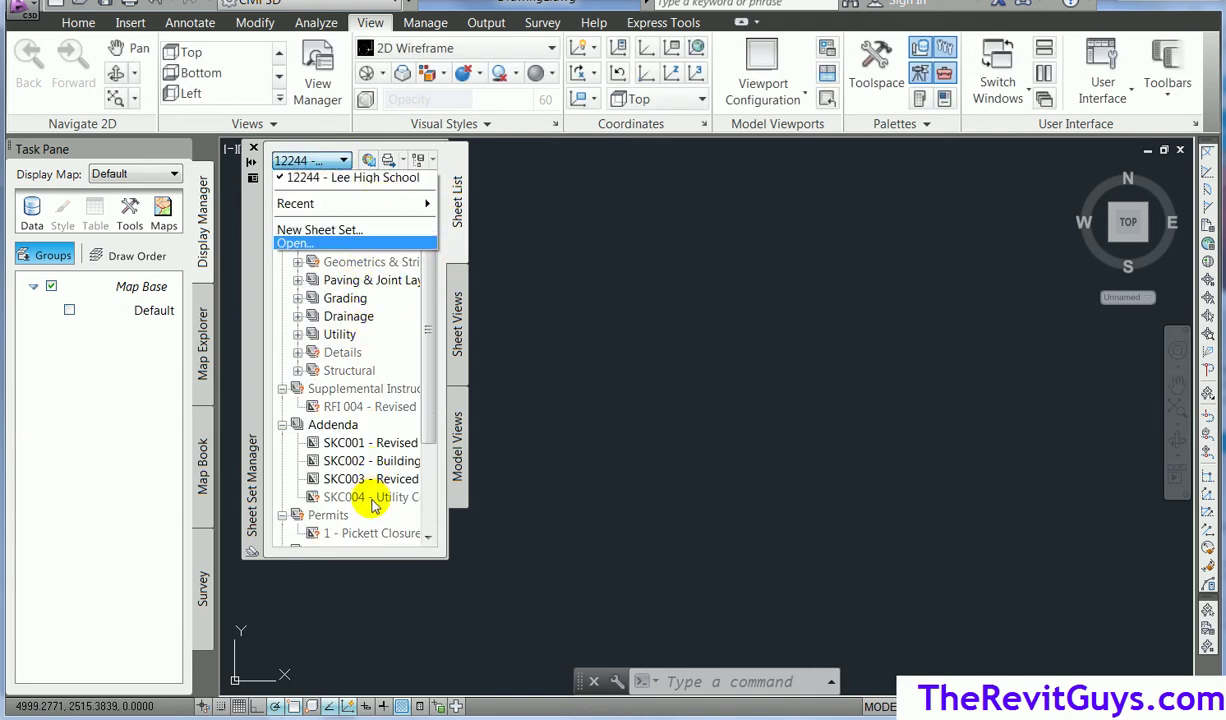
pyautogui.click(424, 369)
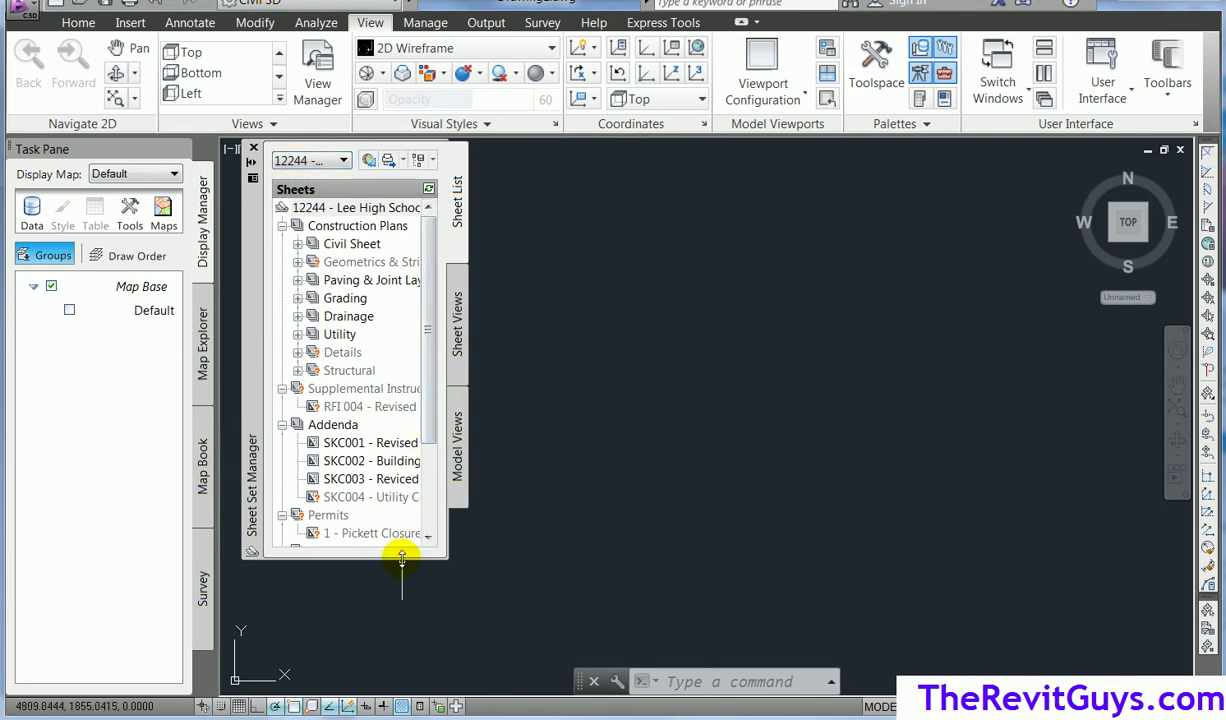
pyautogui.moveTo(402, 567); pyautogui.dragTo(392, 658)
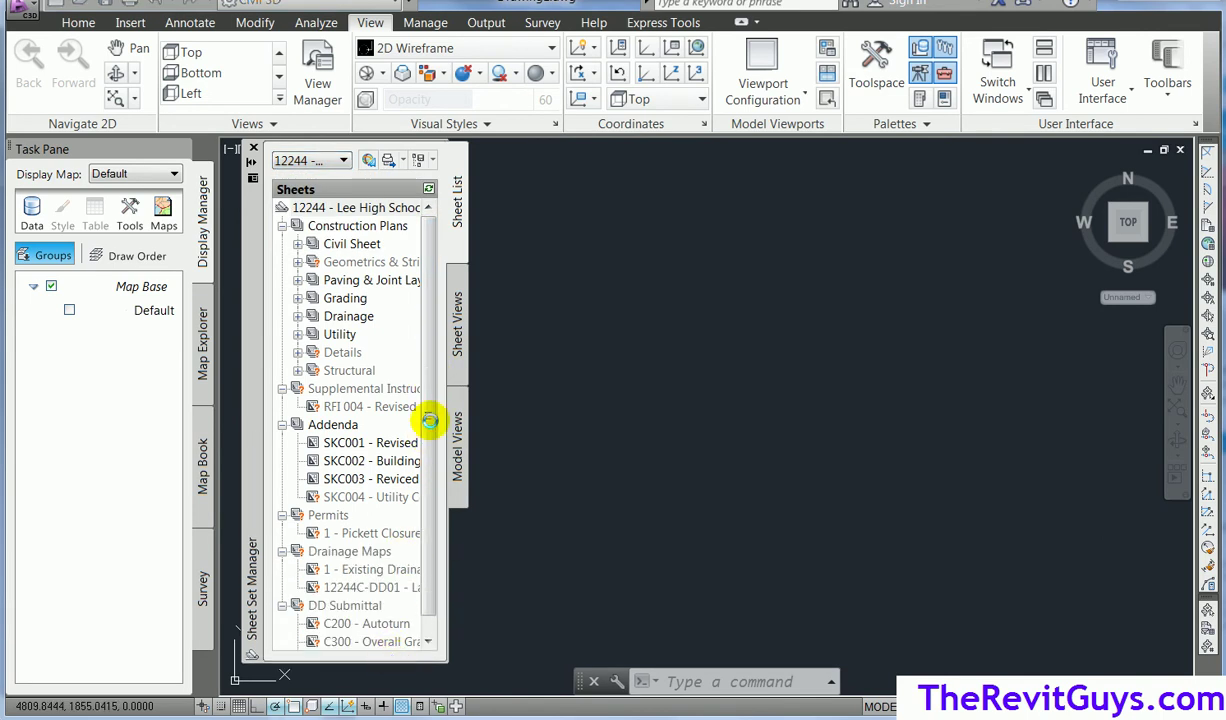
pyautogui.moveTo(431, 419)
pyautogui.mouseDown()
pyautogui.moveTo(430, 403)
pyautogui.moveTo(422, 490)
pyautogui.moveTo(423, 354)
pyautogui.moveTo(430, 419)
pyautogui.mouseUp()
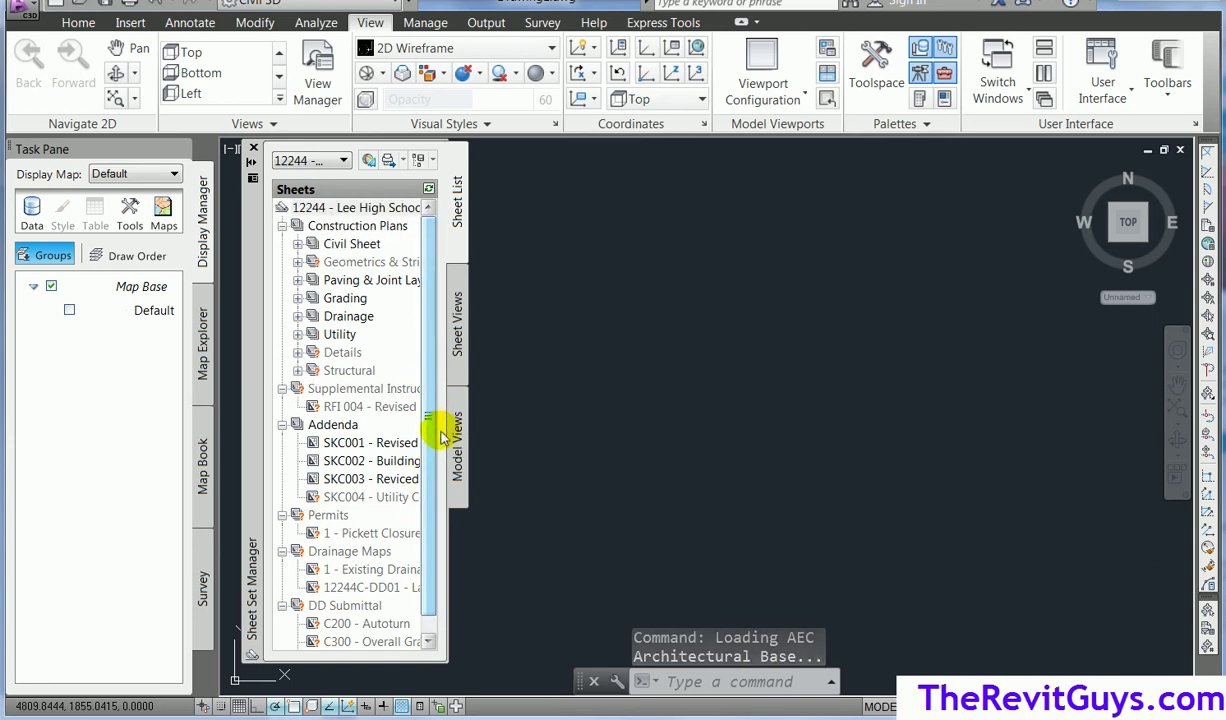
pyautogui.moveTo(445, 556); pyautogui.dragTo(530, 556)
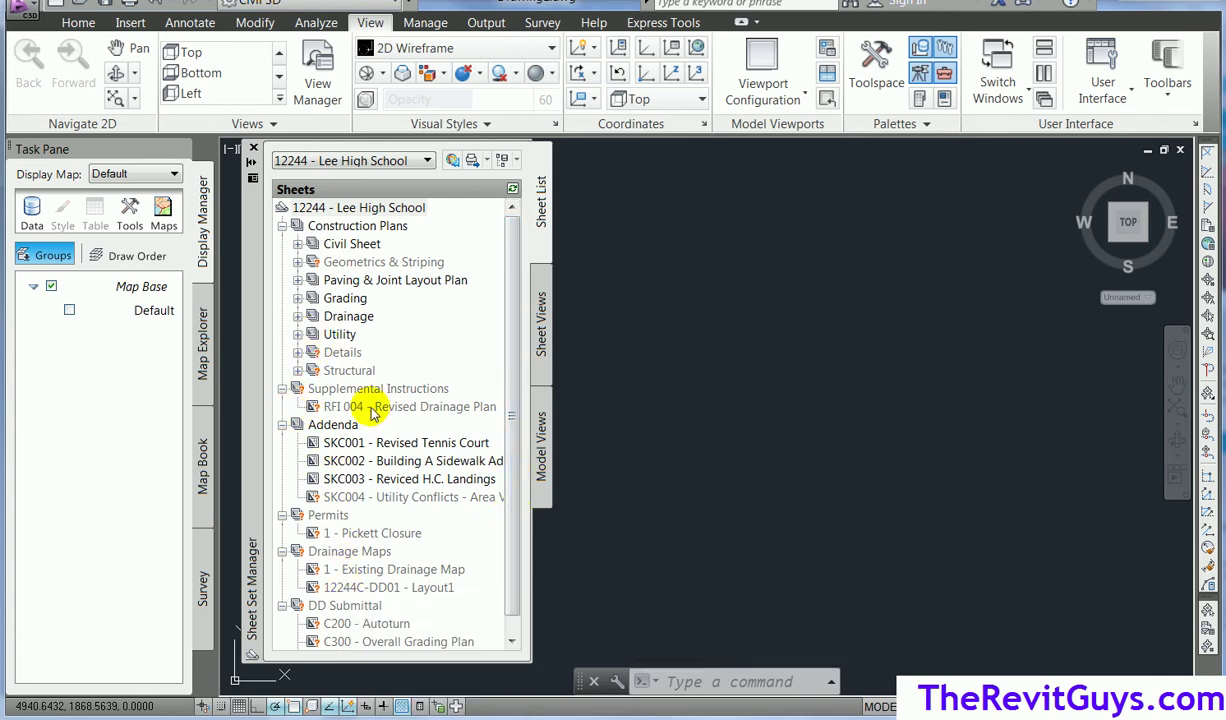
pyautogui.click(540, 338)
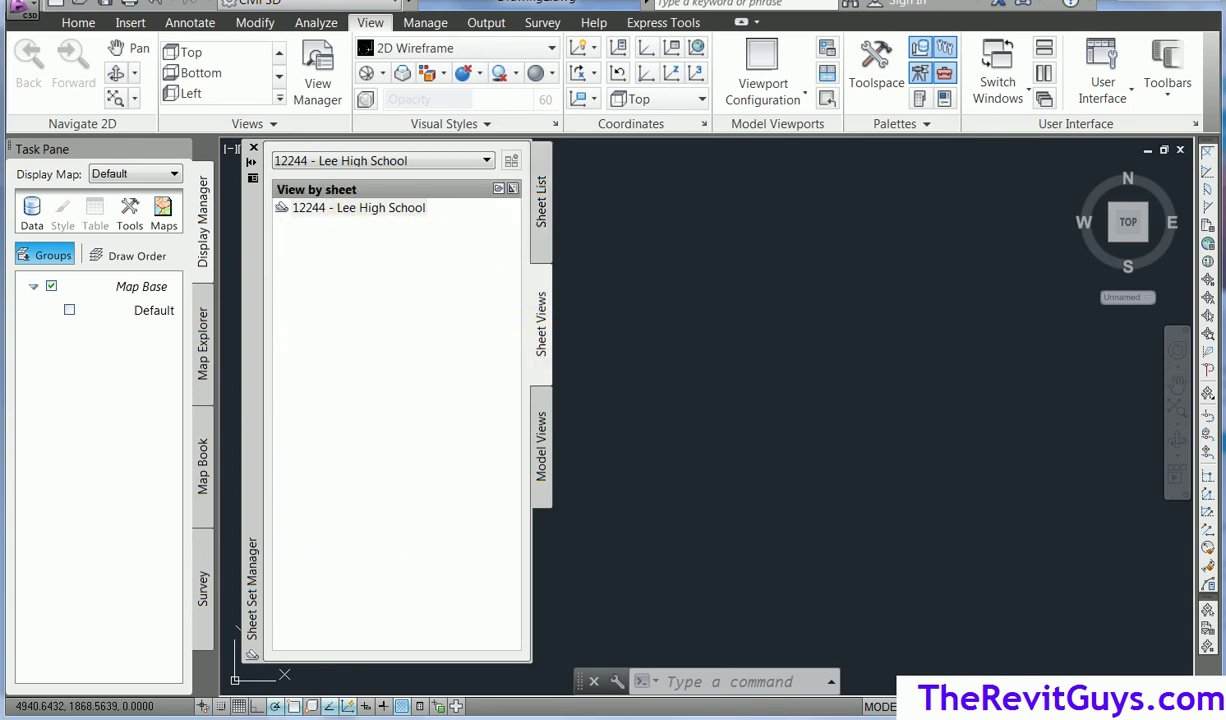
# Step: Show the sheet set's model views and expand the S:\LEE HIGH location to examine its folders and drawings
pyautogui.click(541, 447)
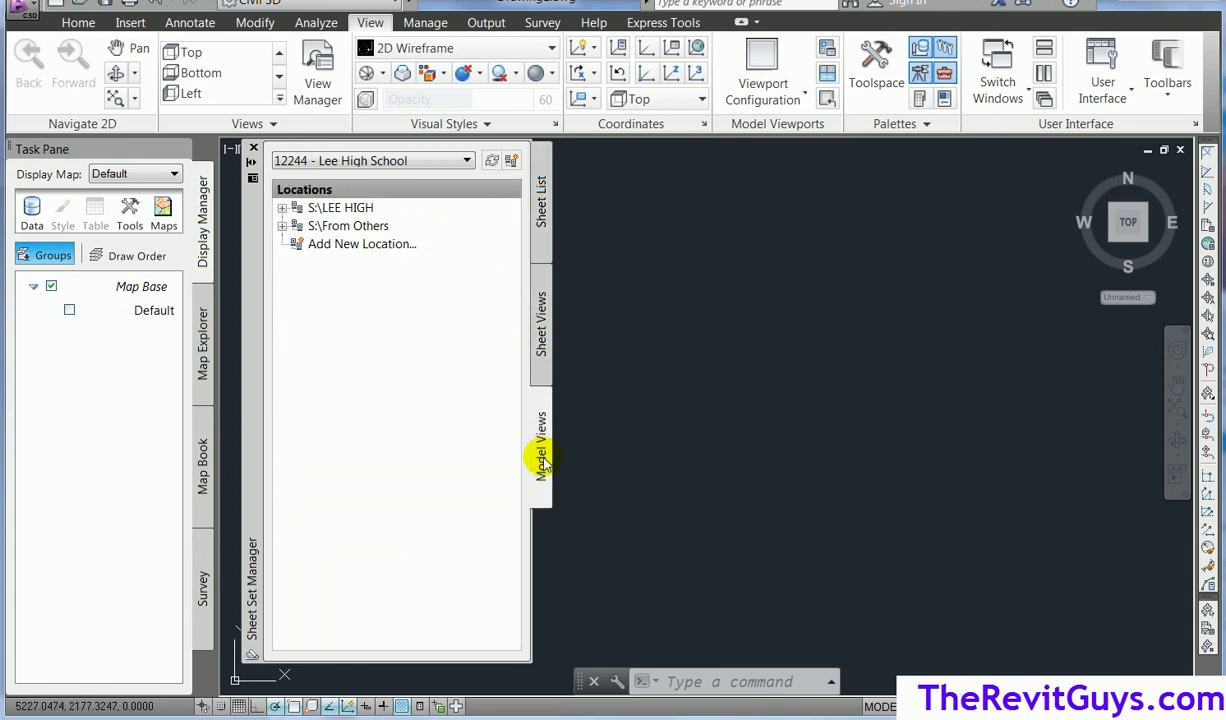
pyautogui.click(283, 208)
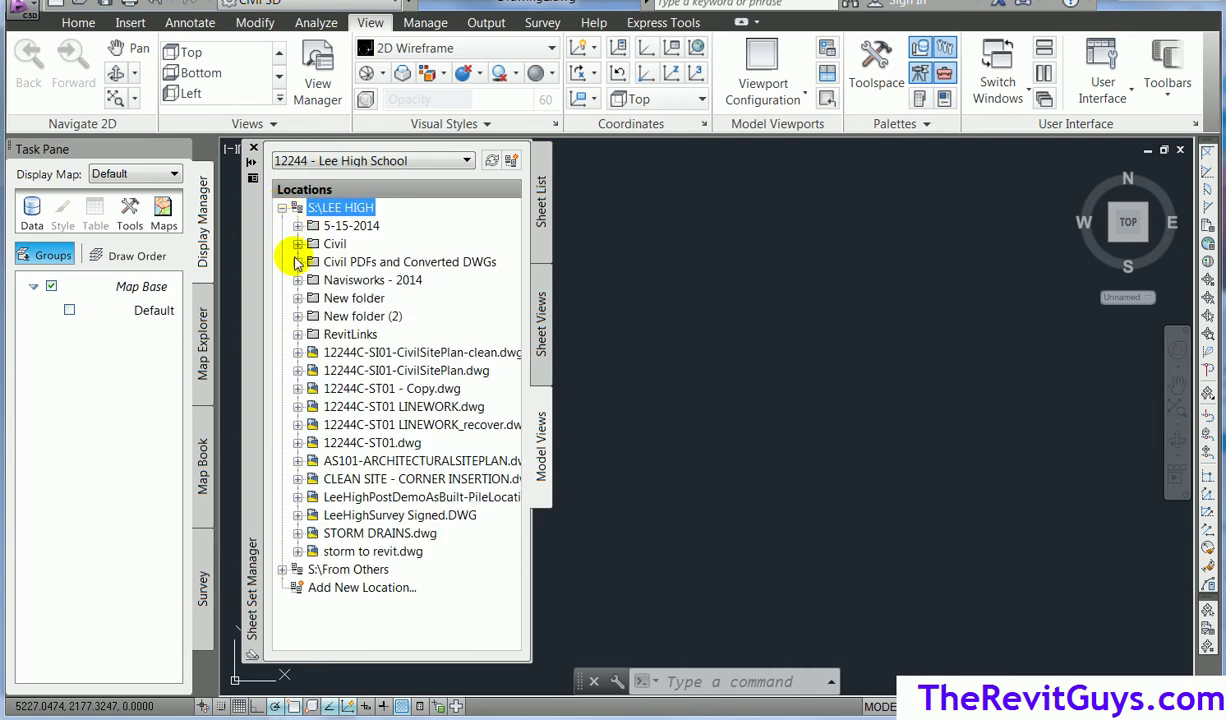
pyautogui.click(297, 370)
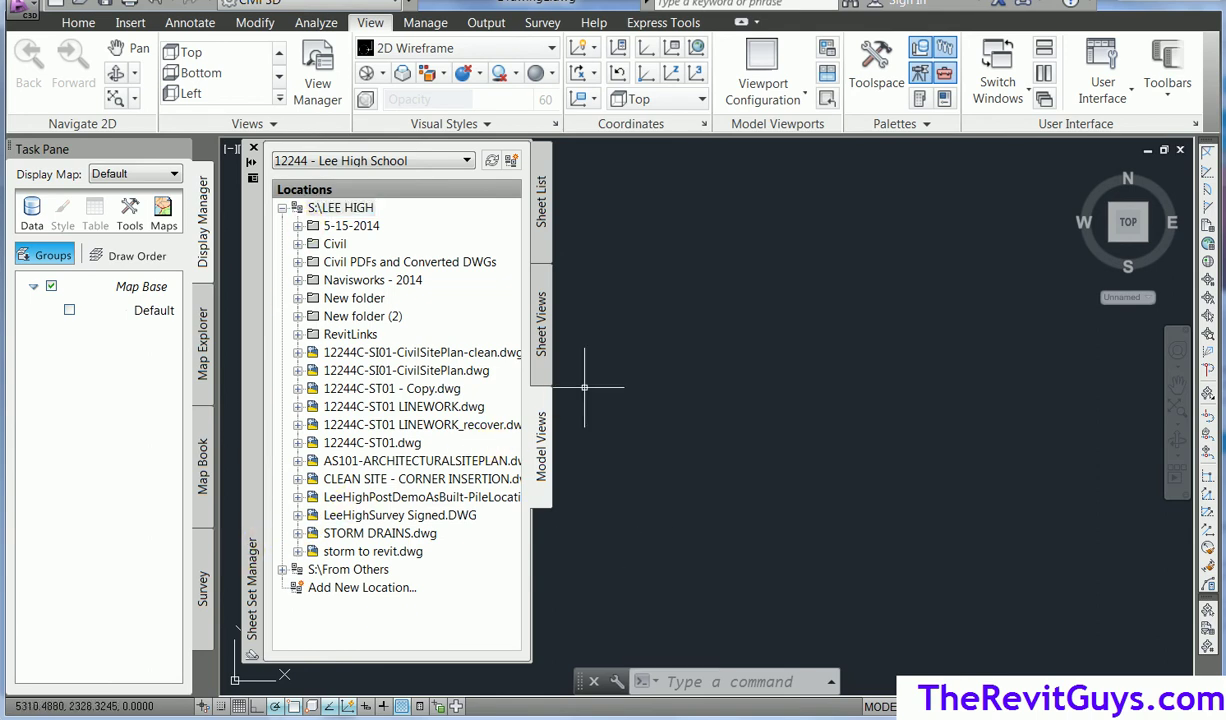
# Step: Return to the sheet list, expand the Grading subset and widen the Sheet Set Manager to fit the full sheet names
pyautogui.click(542, 230)
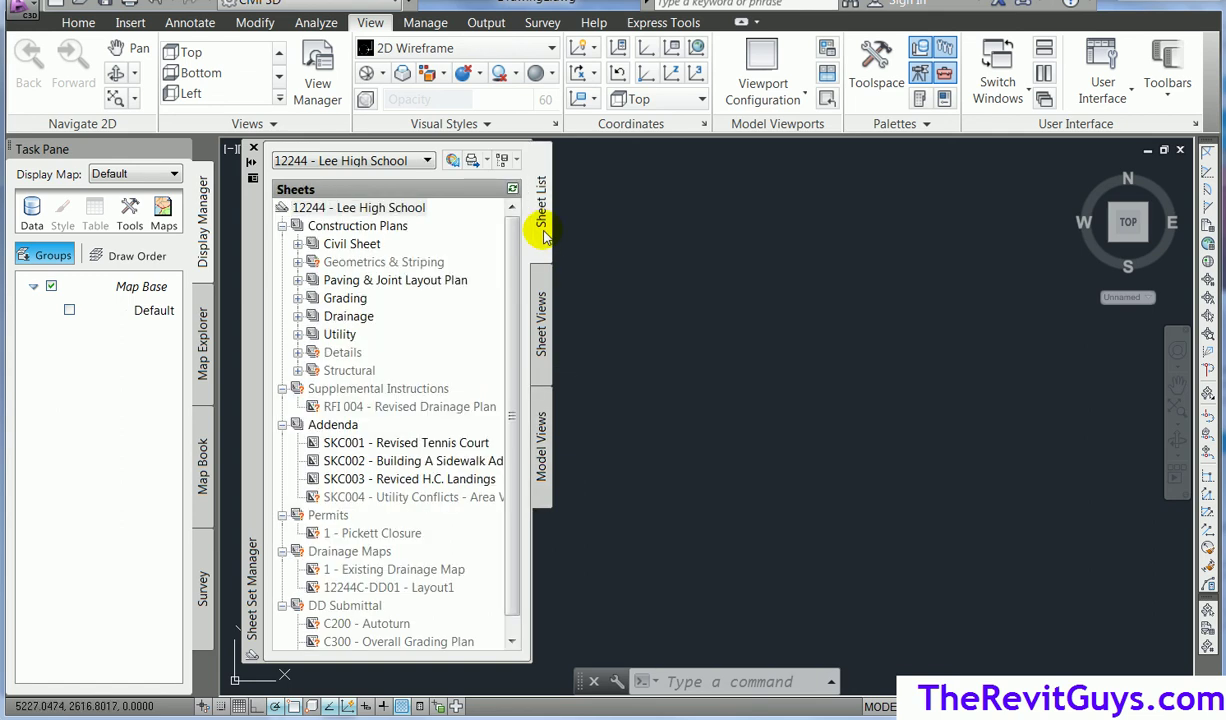
pyautogui.click(340, 300)
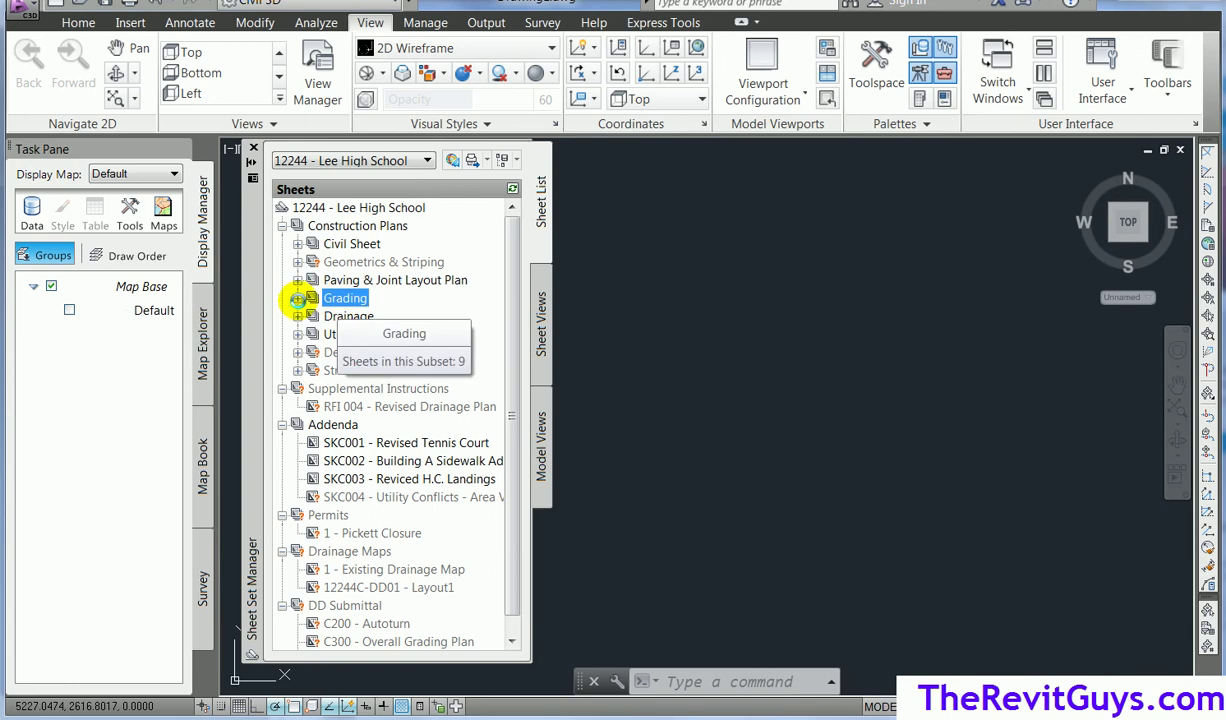
pyautogui.click(298, 301)
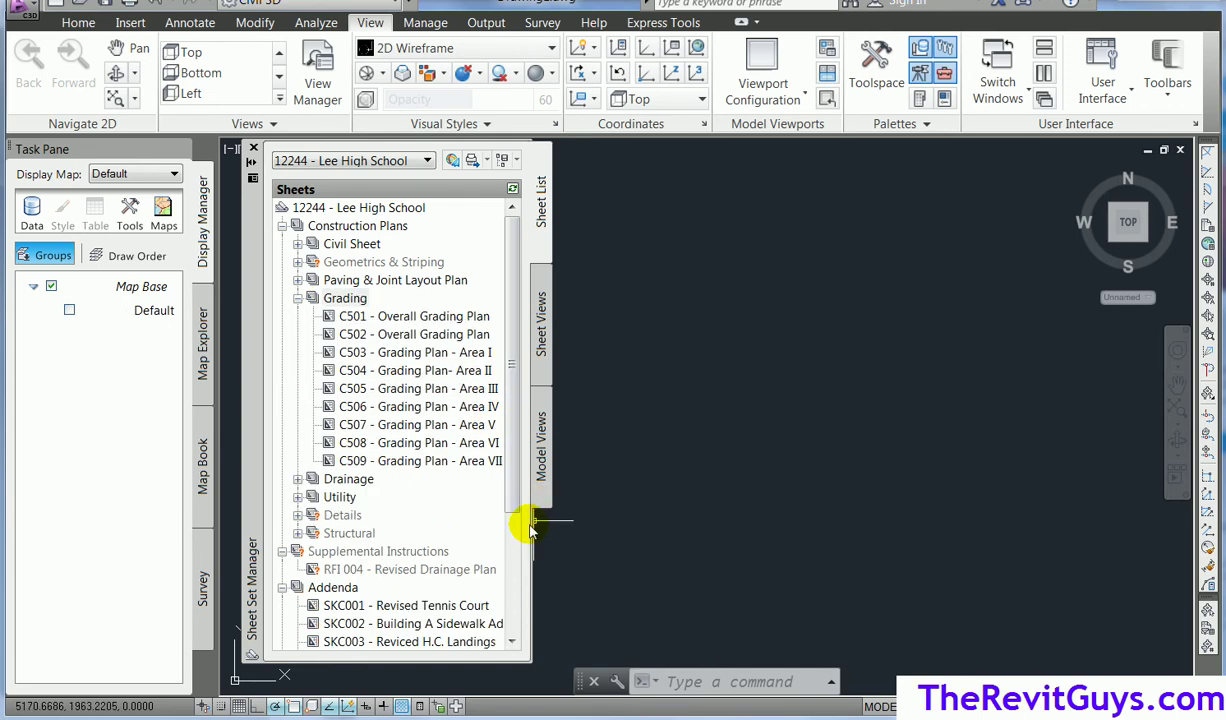
pyautogui.moveTo(538, 529); pyautogui.dragTo(575, 538)
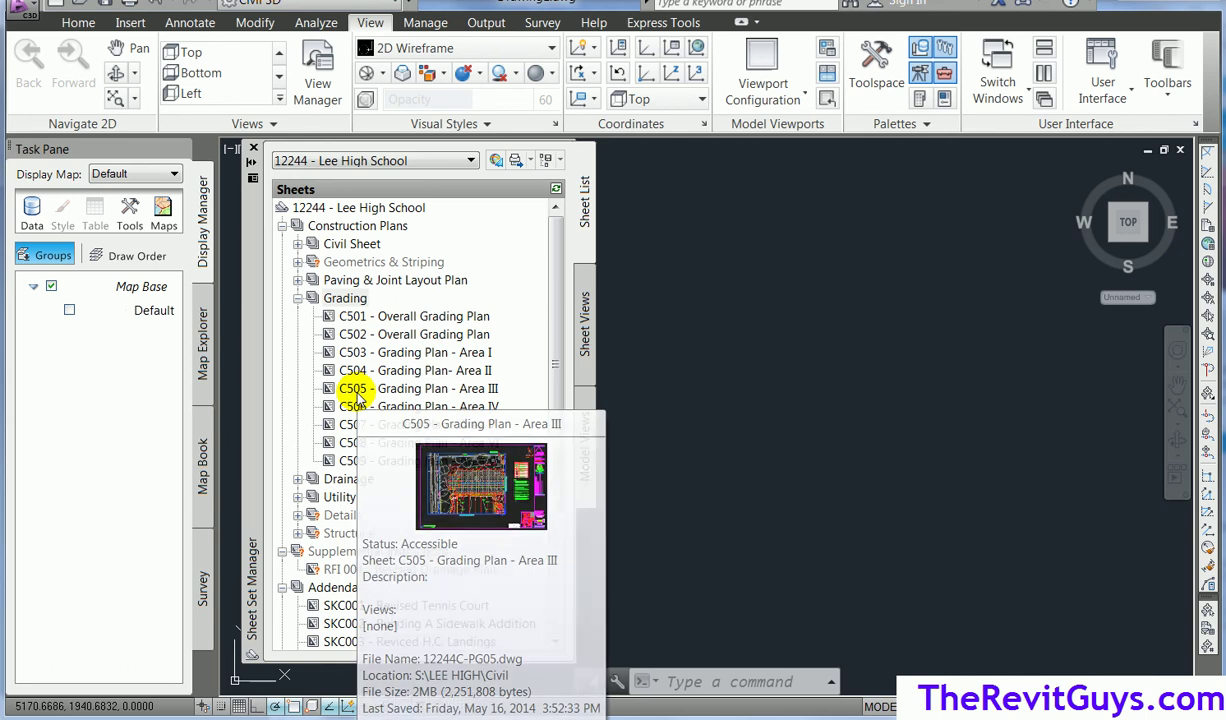
# Step: Preview the grading sheets' details and open sheet C505 - Grading Plan - Area III, ignoring the missing SHX files
pyautogui.moveTo(397, 387)
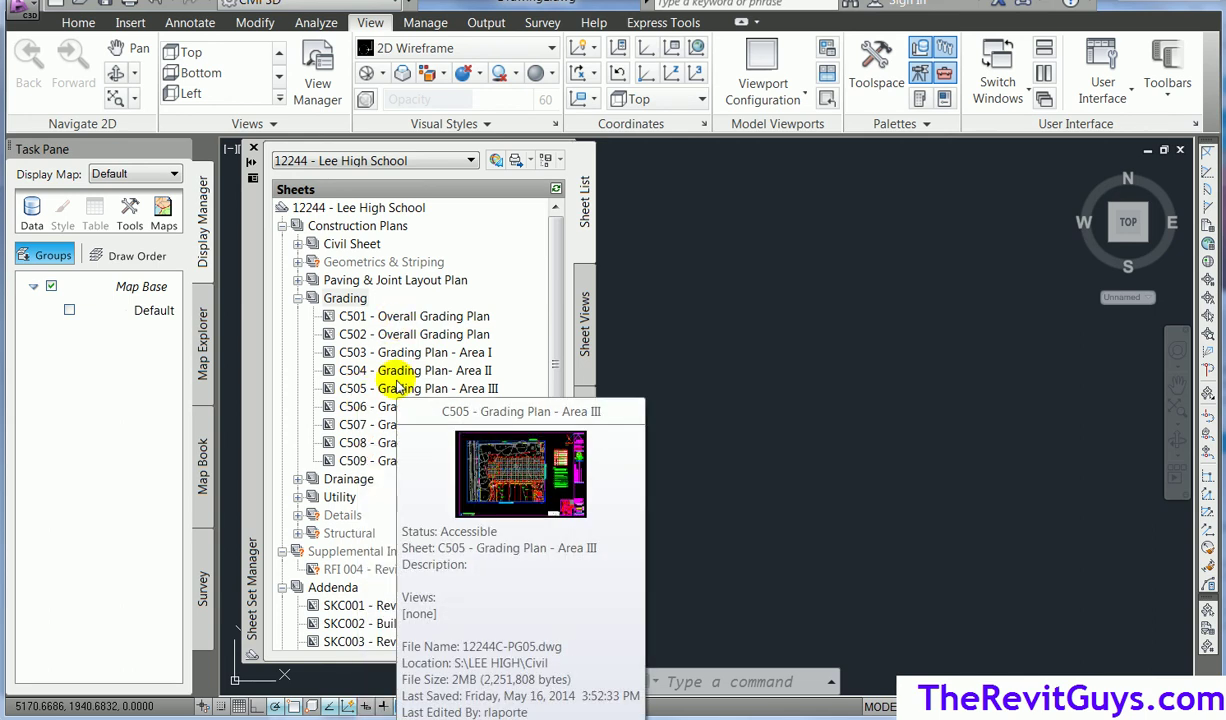
pyautogui.moveTo(398, 358)
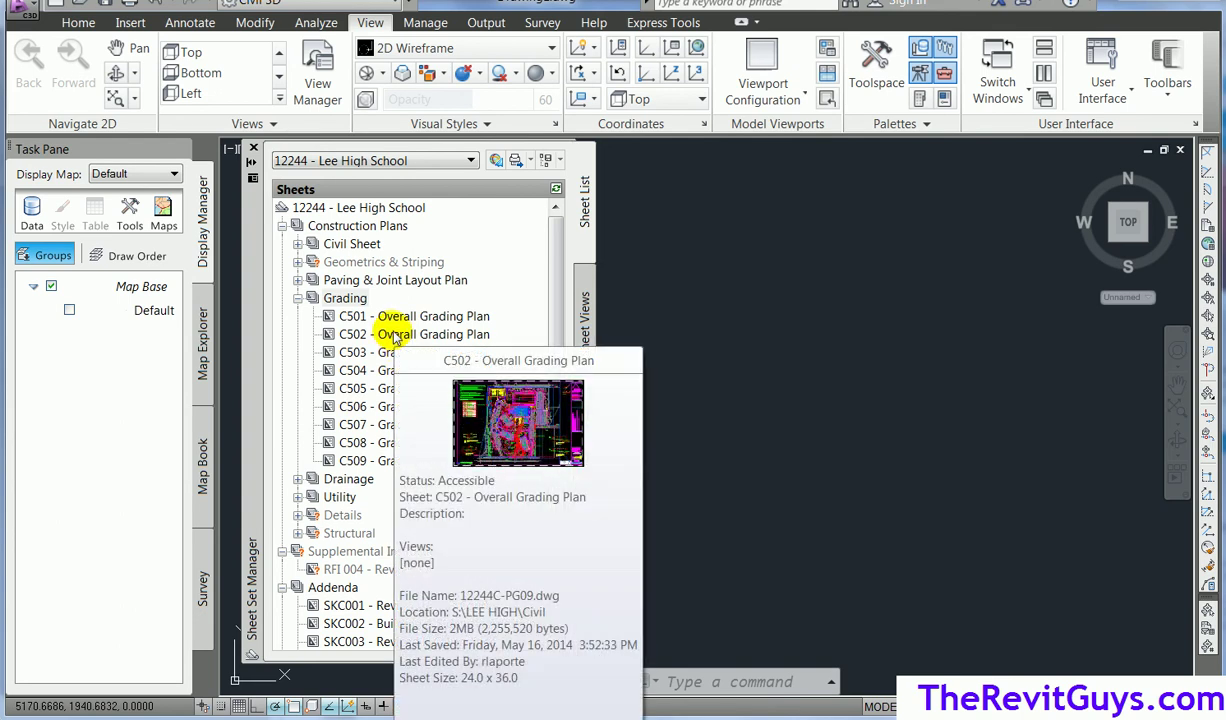
pyautogui.doubleClick(388, 390)
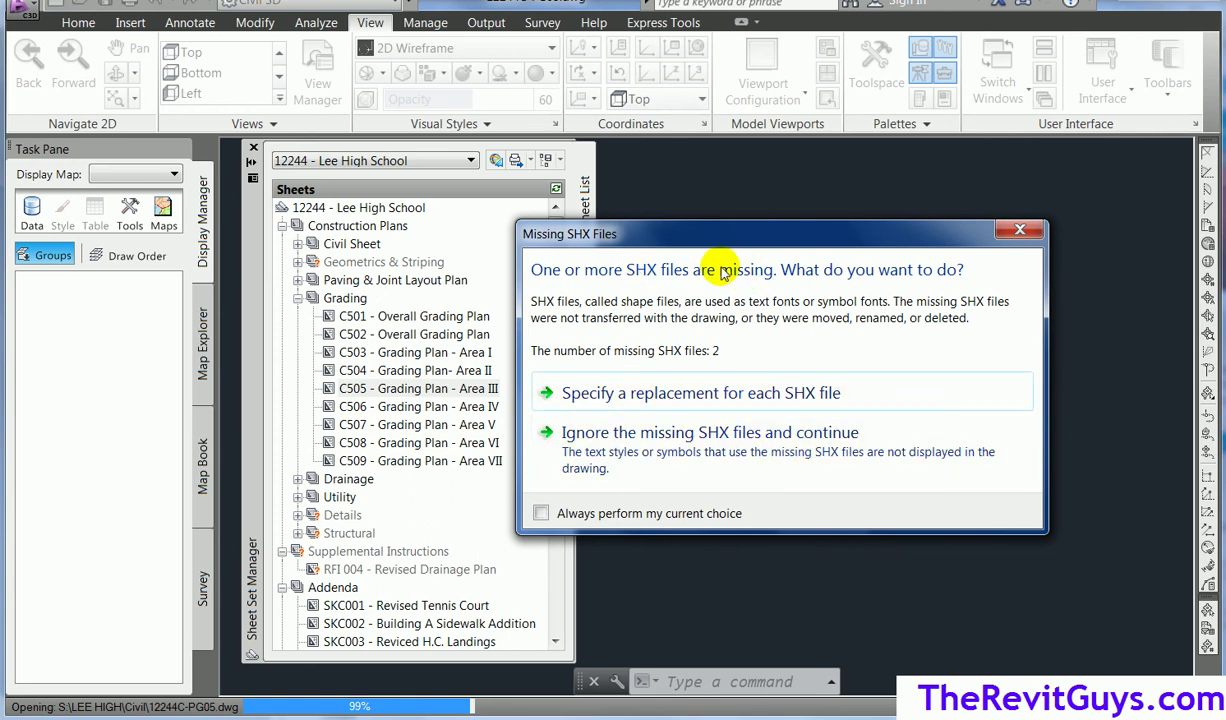
pyautogui.click(768, 456)
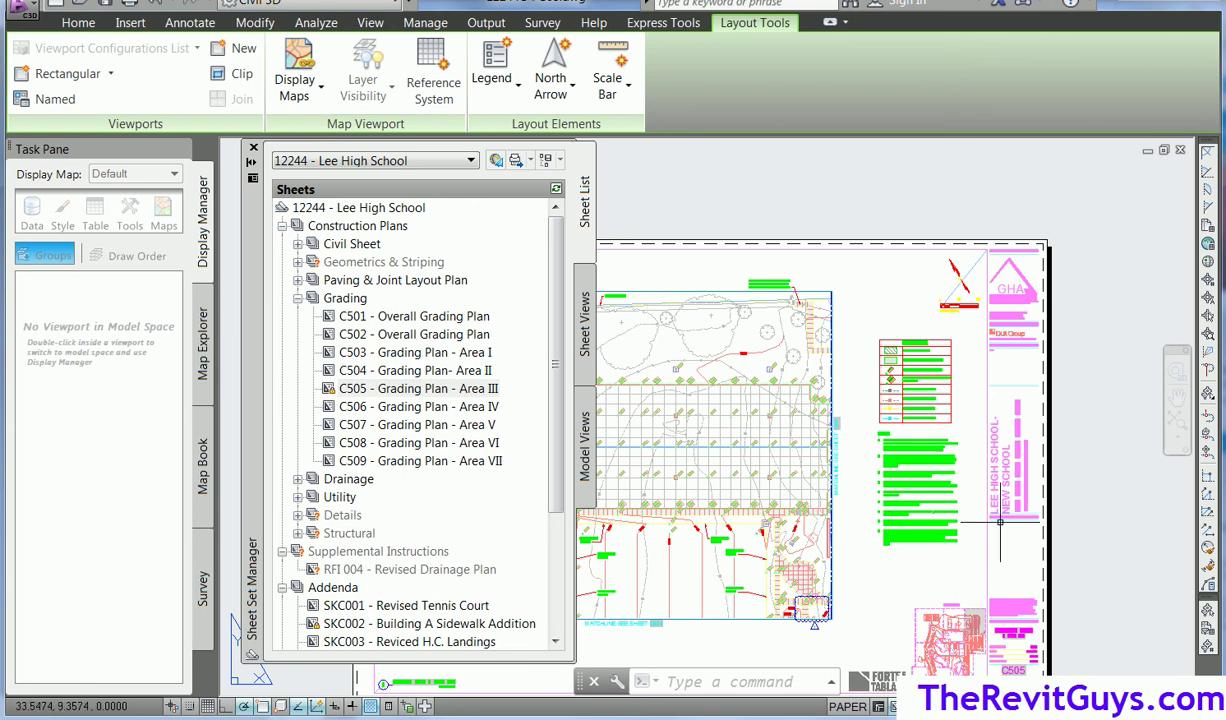
# Step: Examine the Area III grading plan sheet as a whole and up close at its key plan and title block
pyautogui.scroll(-2, 1129, 487)
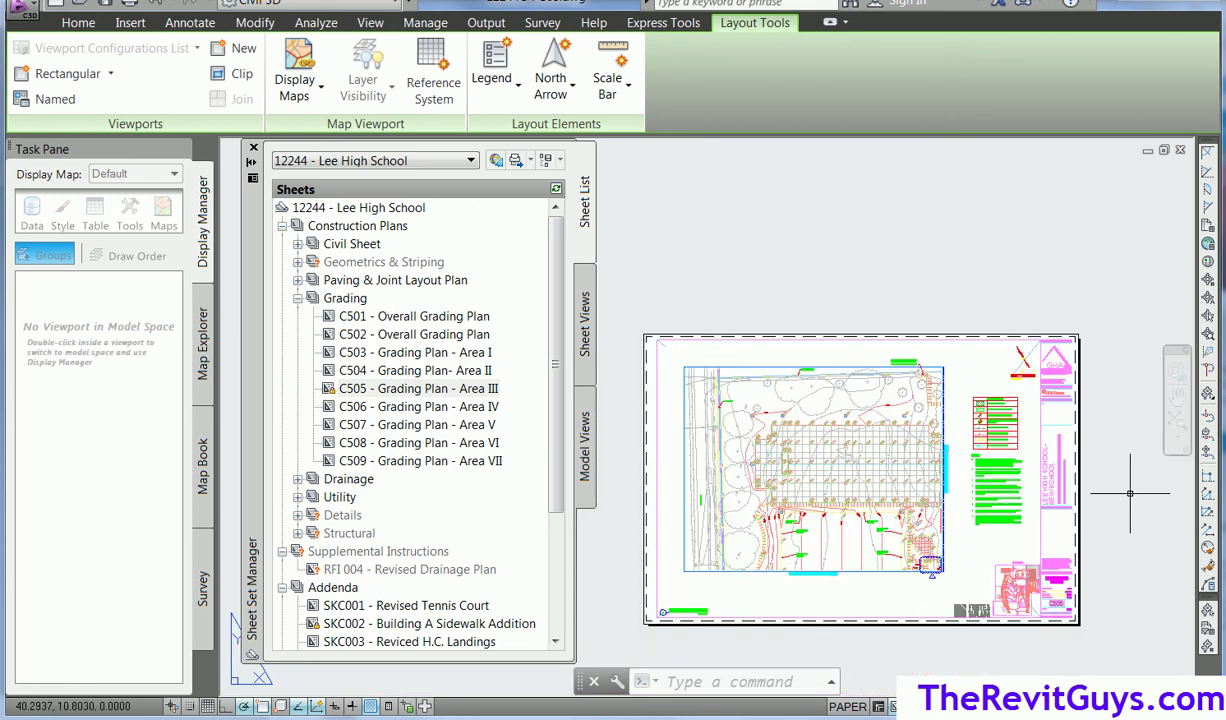
pyautogui.scroll(2, 1129, 493)
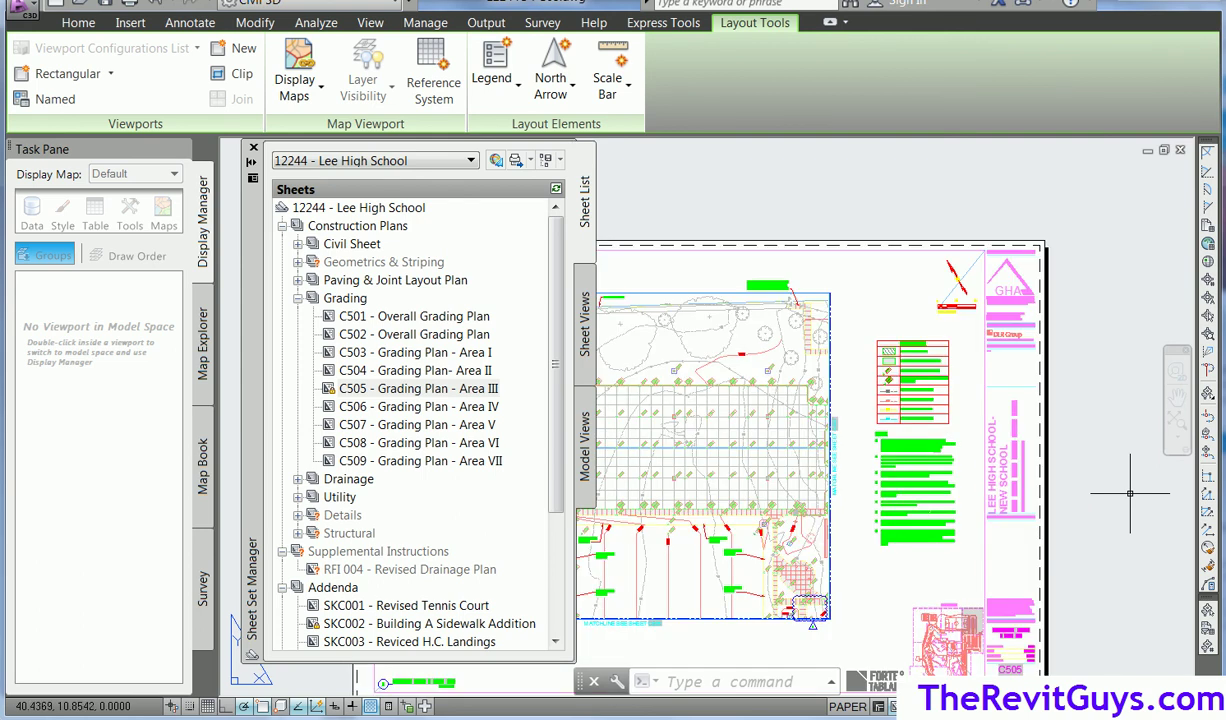
pyautogui.scroll(-2, 1129, 499)
pyautogui.moveTo(1090, 551); pyautogui.dragTo(1004, 470, button='middle')
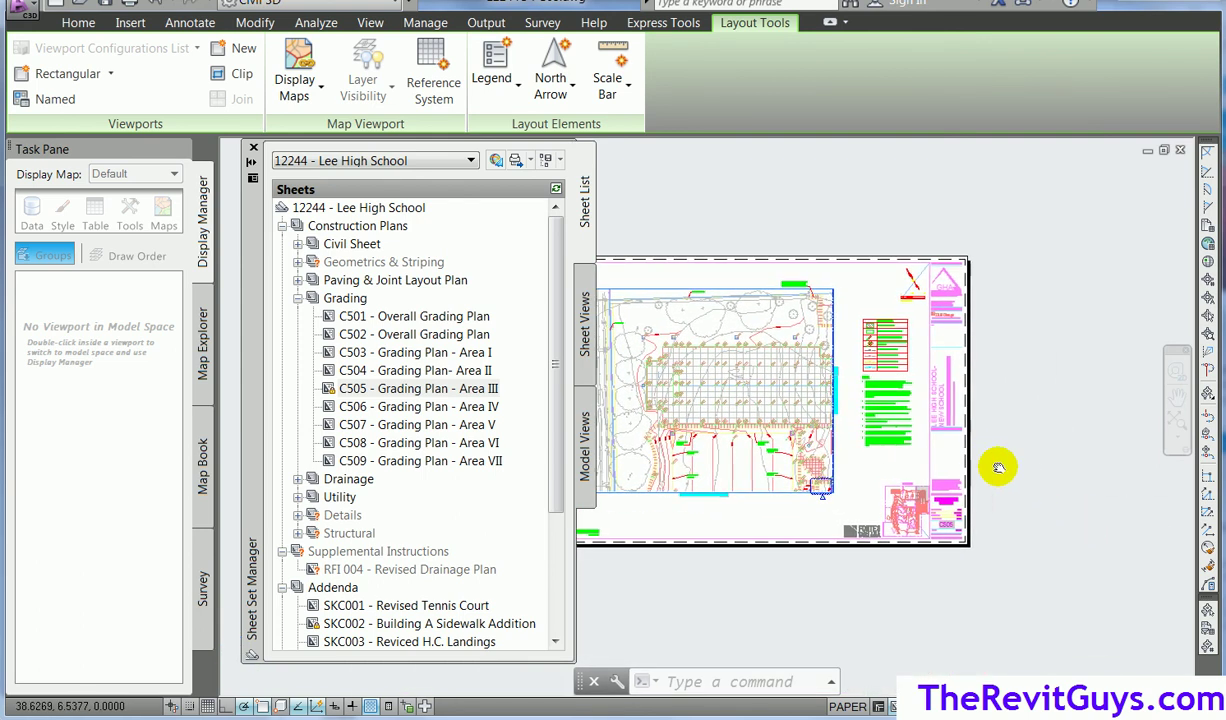
pyautogui.scroll(6, 948, 527)
pyautogui.scroll(1, 948, 520)
pyautogui.scroll(-5, 947, 501)
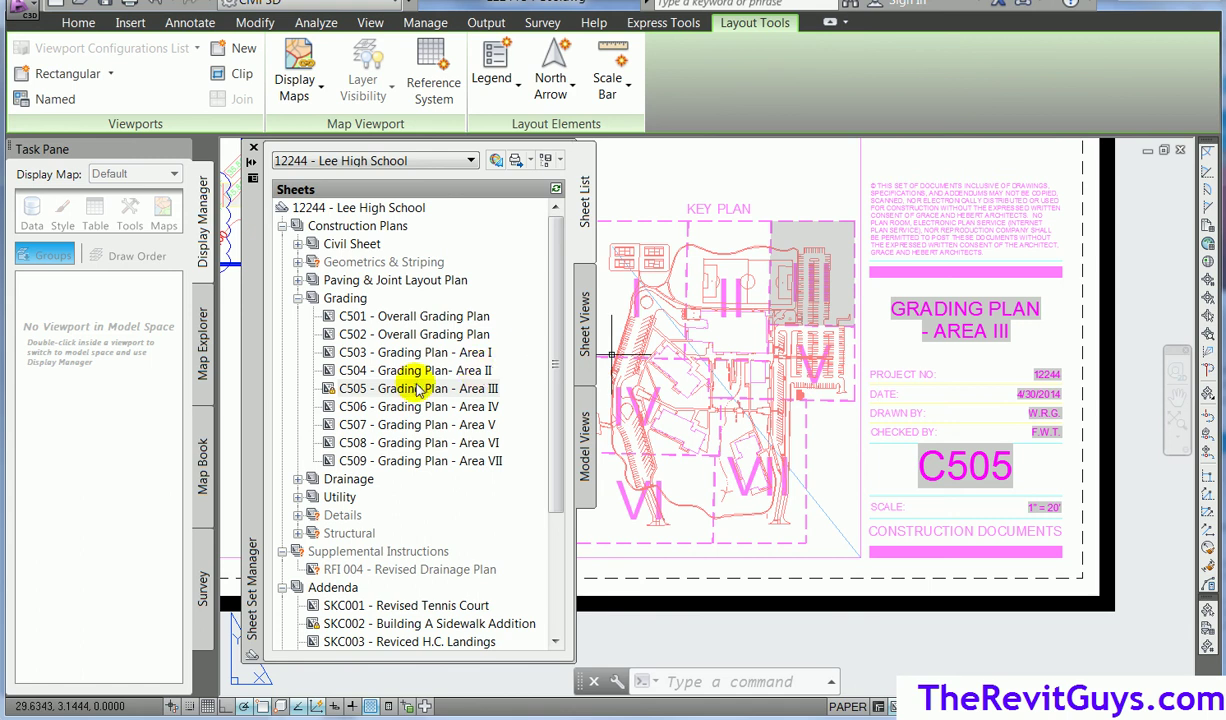
# Step: Renumber the sheet C505 - Grading Plan - Area III to C5066 in the sheet set
pyautogui.rightClick(354, 388)
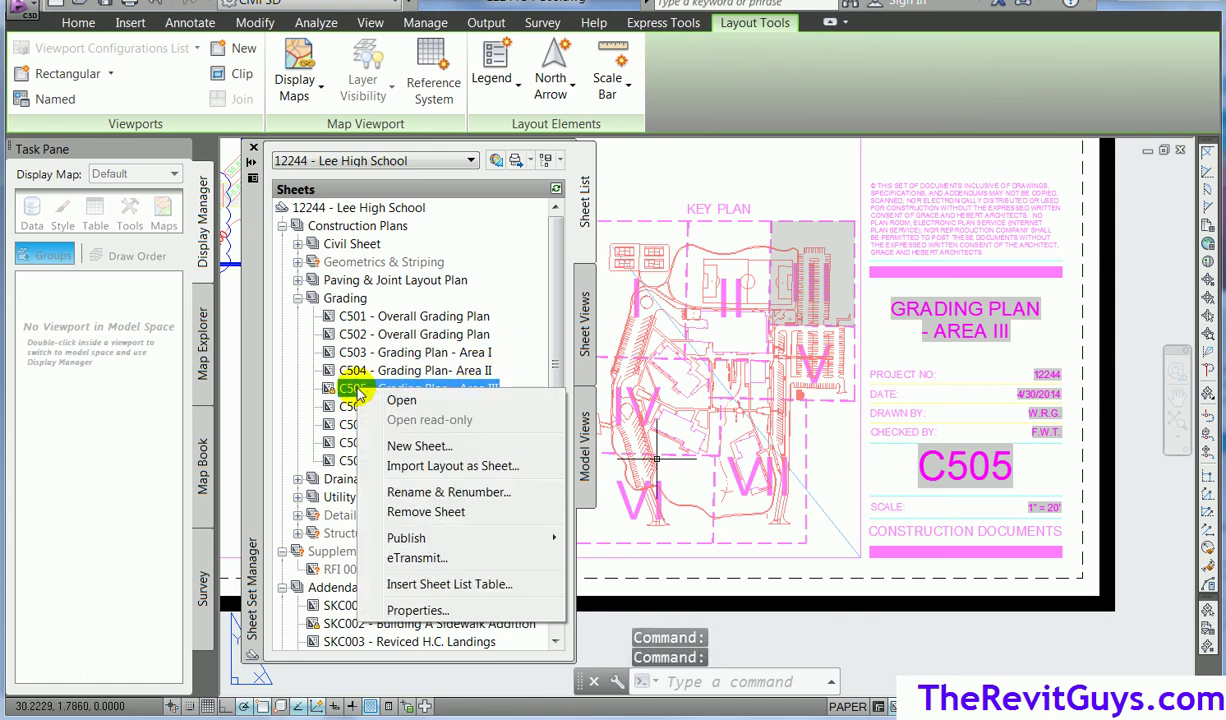
pyautogui.click(408, 494)
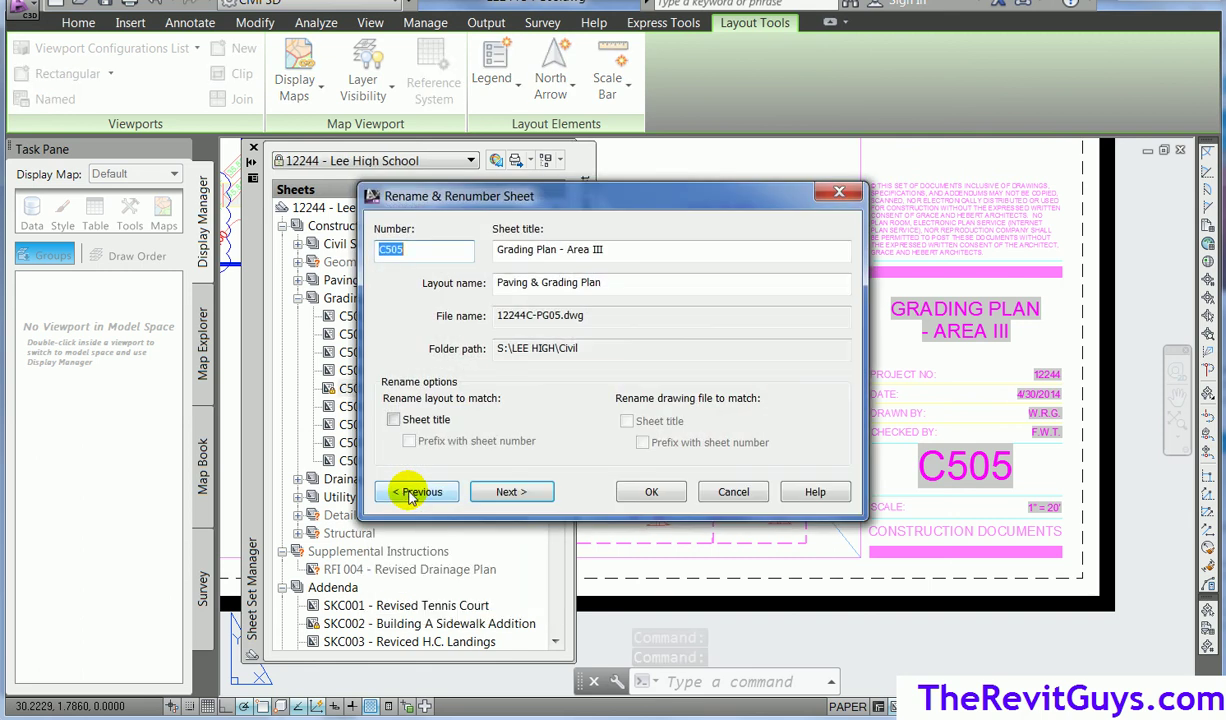
pyautogui.moveTo(408, 255); pyautogui.dragTo(396, 257)
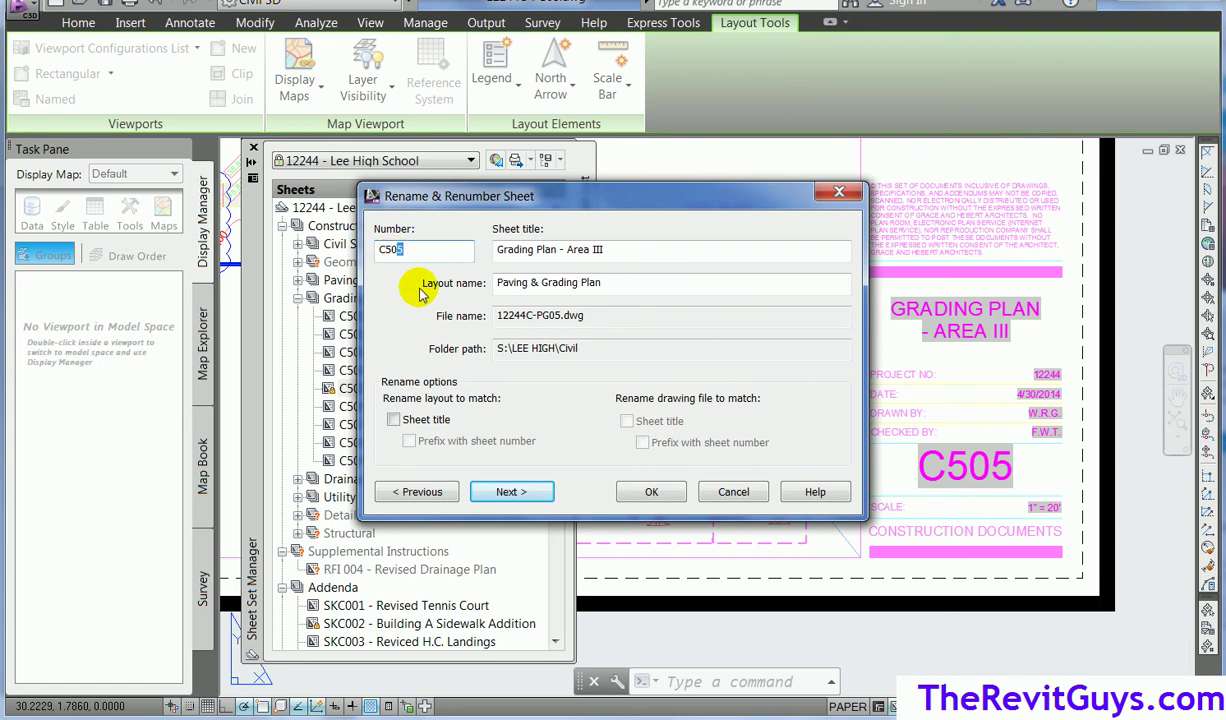
pyautogui.write('6')
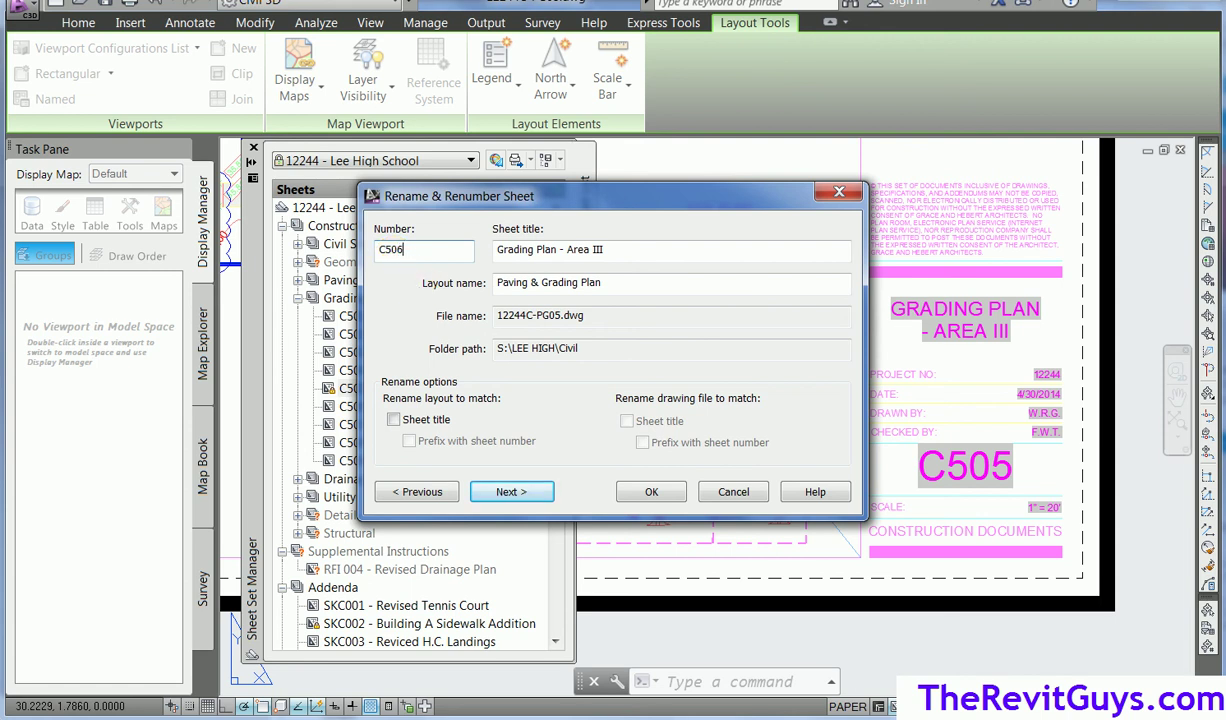
pyautogui.write('6')
pyautogui.click(651, 491)
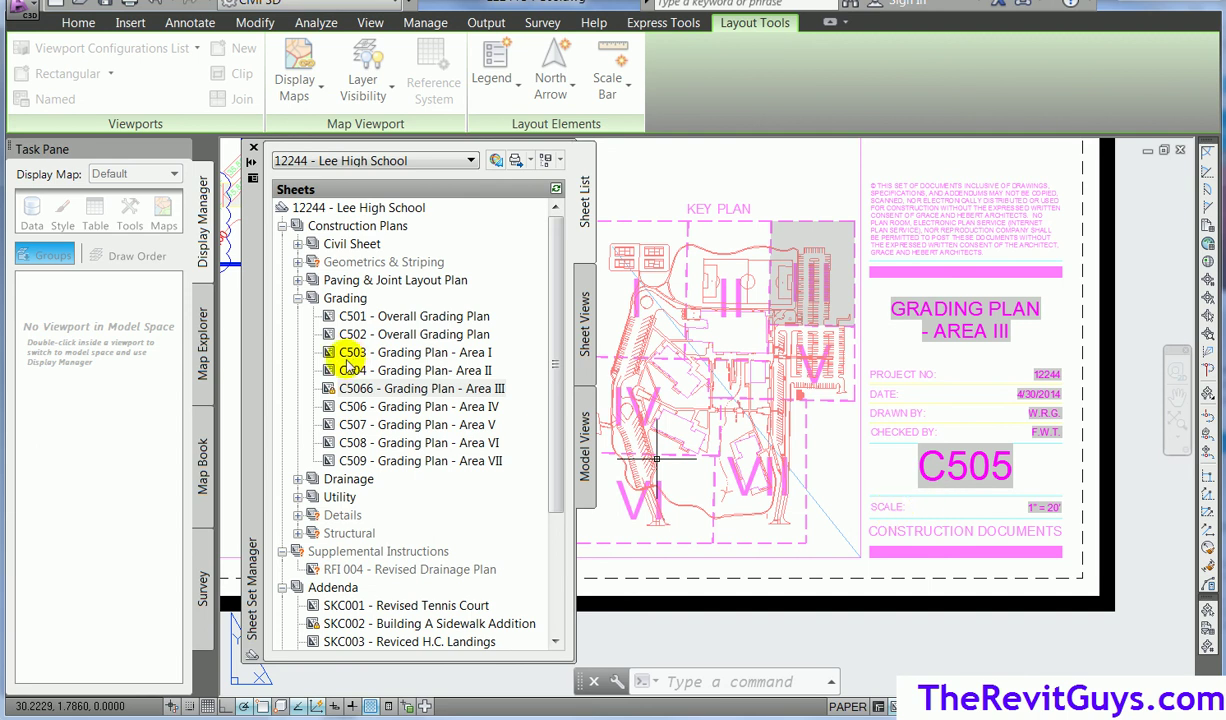
# Step: Regenerate the layout with the REGEN command to update the title block's sheet number to C5066
pyautogui.click(862, 632)
pyautogui.write('r')
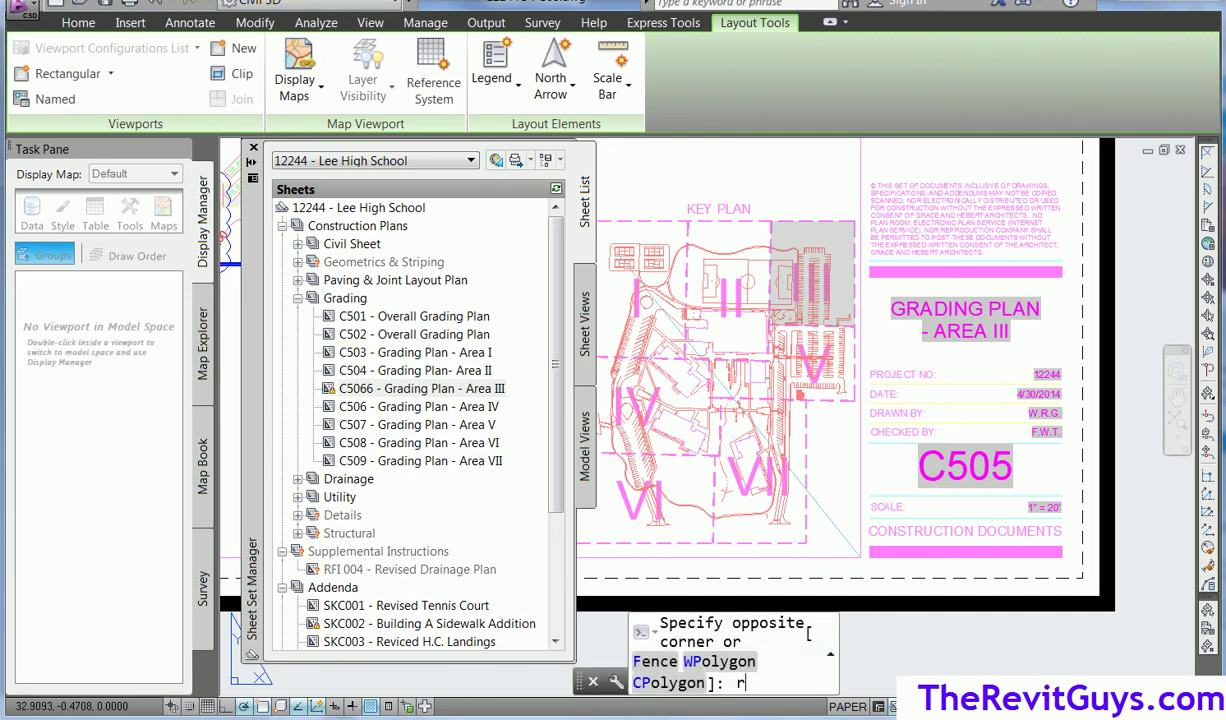
pyautogui.write('e')
pyautogui.press('Return')
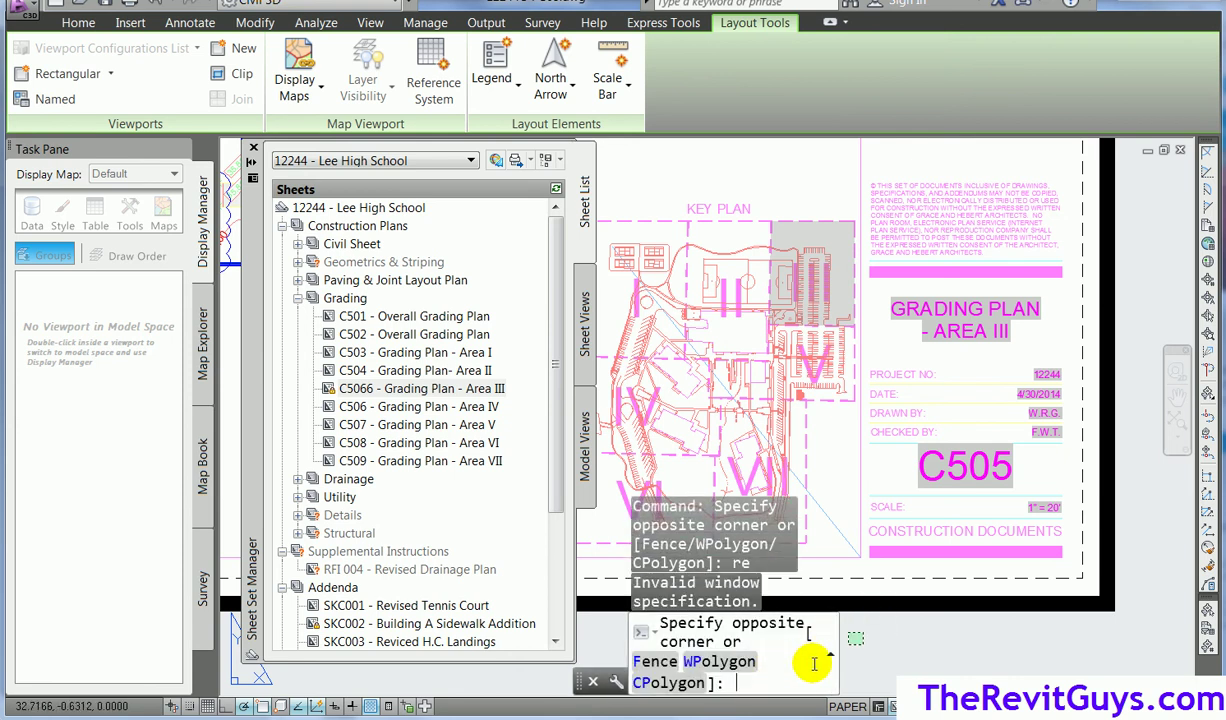
pyautogui.press('Escape')
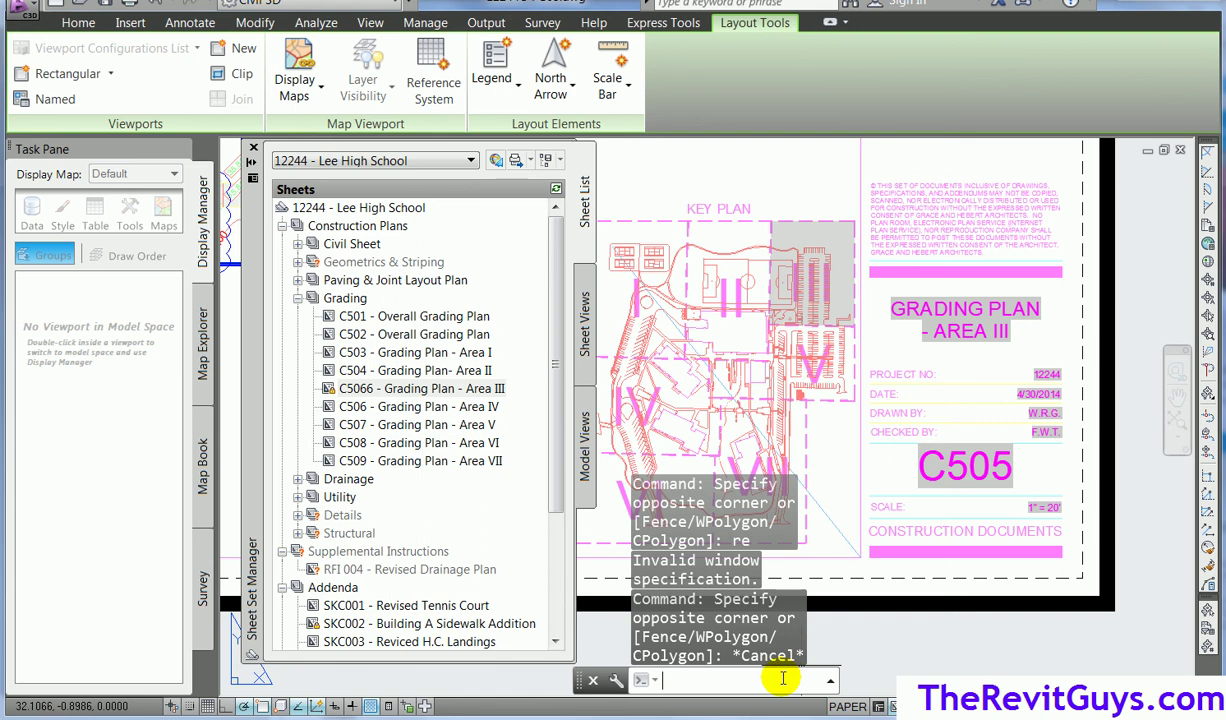
pyautogui.write('regen')
pyautogui.press('Return')
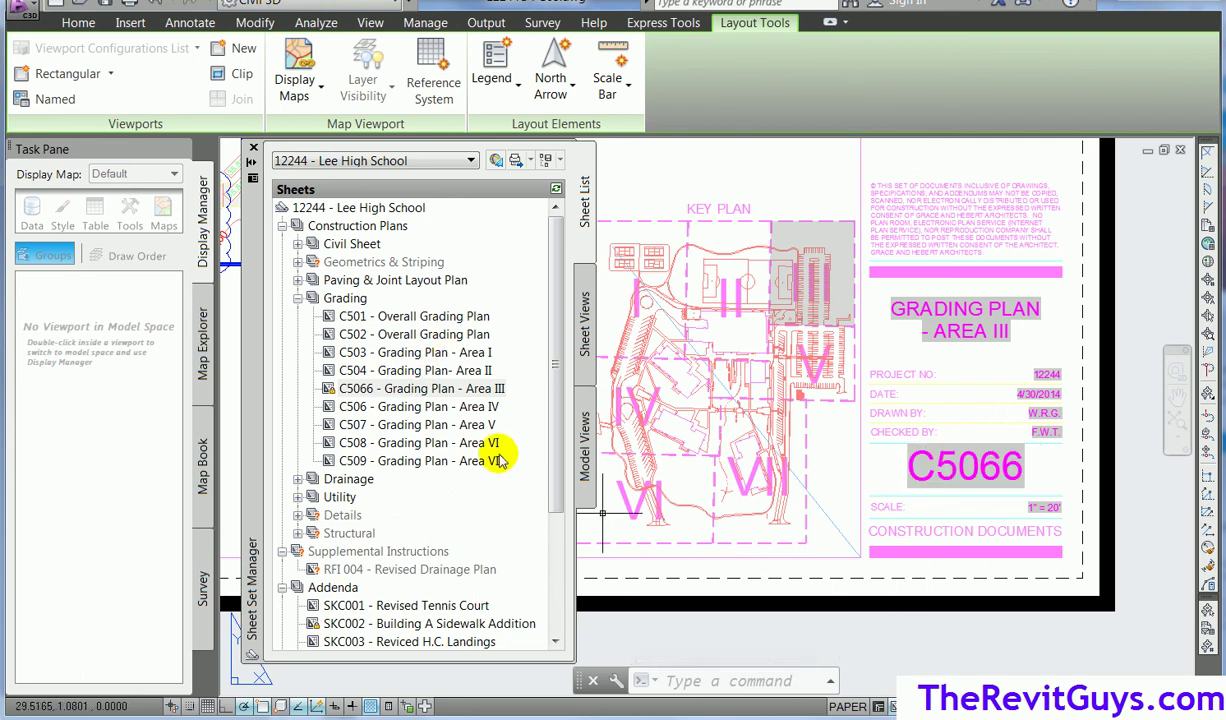
# Step: Renumber the Grading Plan - Area III sheet back to C505, moving the renumbering dialog clear of the sheet list
pyautogui.rightClick(398, 392)
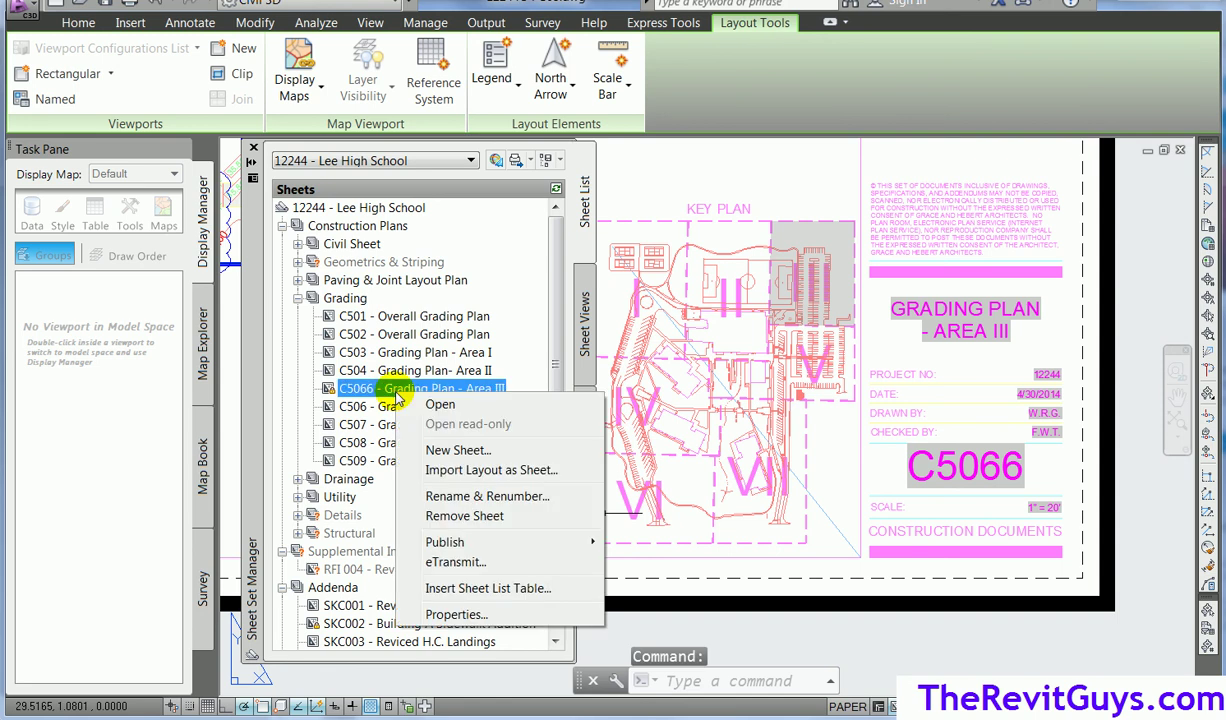
pyautogui.click(470, 500)
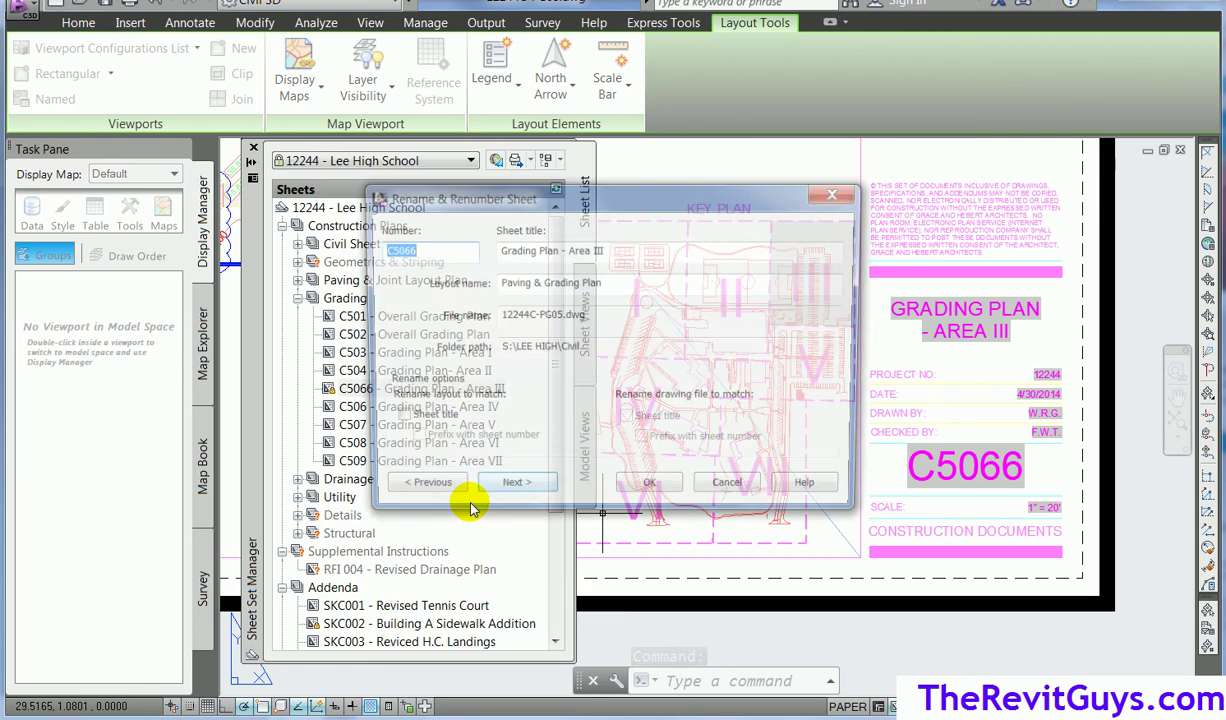
pyautogui.moveTo(547, 192); pyautogui.dragTo(779, 203)
pyautogui.click(647, 261)
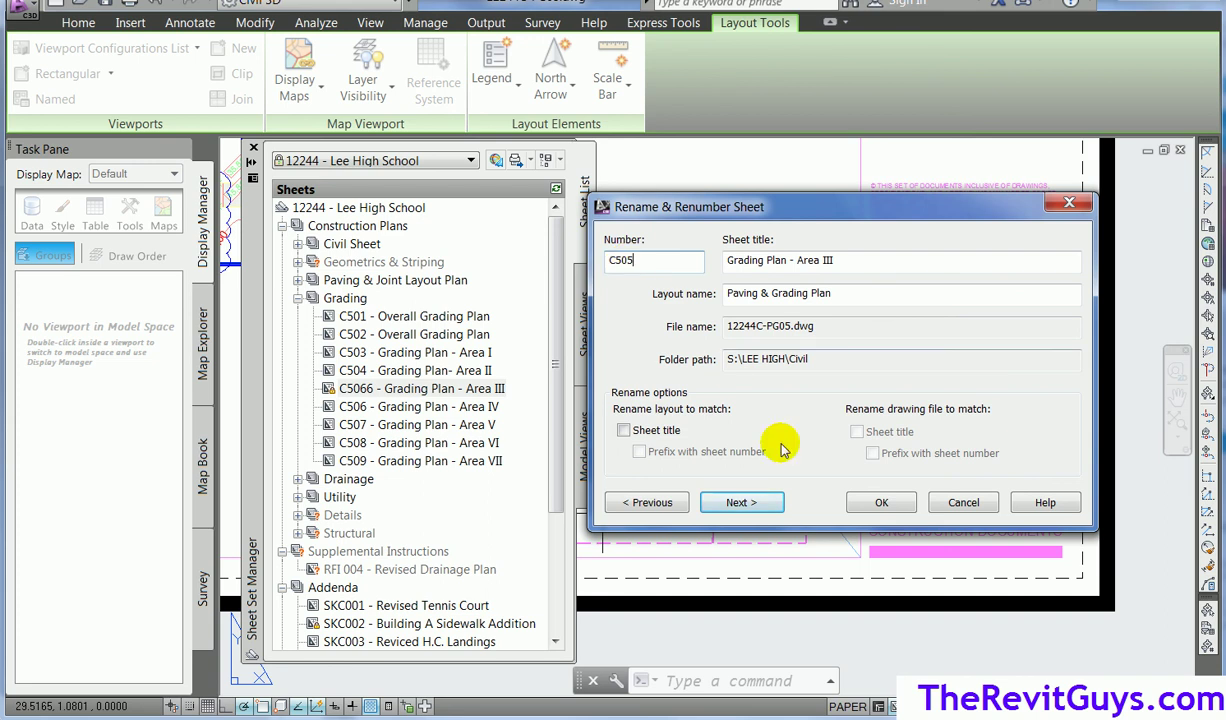
pyautogui.click(881, 502)
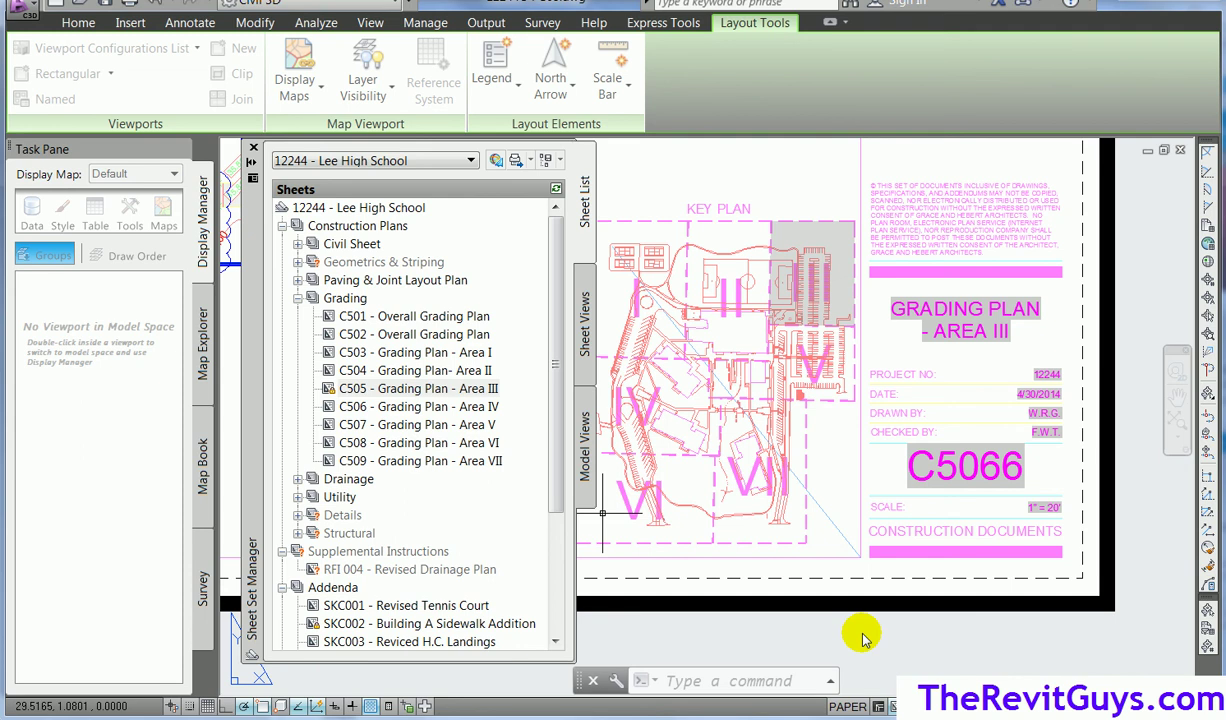
# Step: Regenerate the layout to update the title block's sheet number to C505, leaving no selection or command active
pyautogui.write('re')
pyautogui.press('Return')
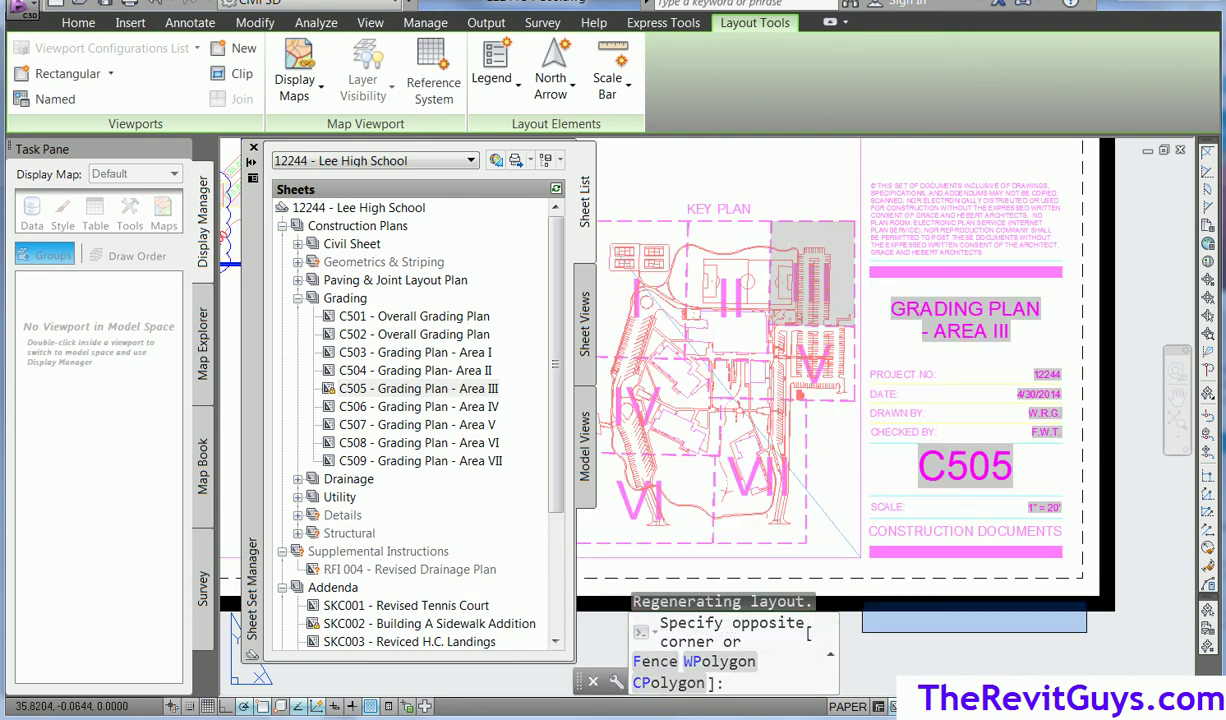
pyautogui.click(931, 639)
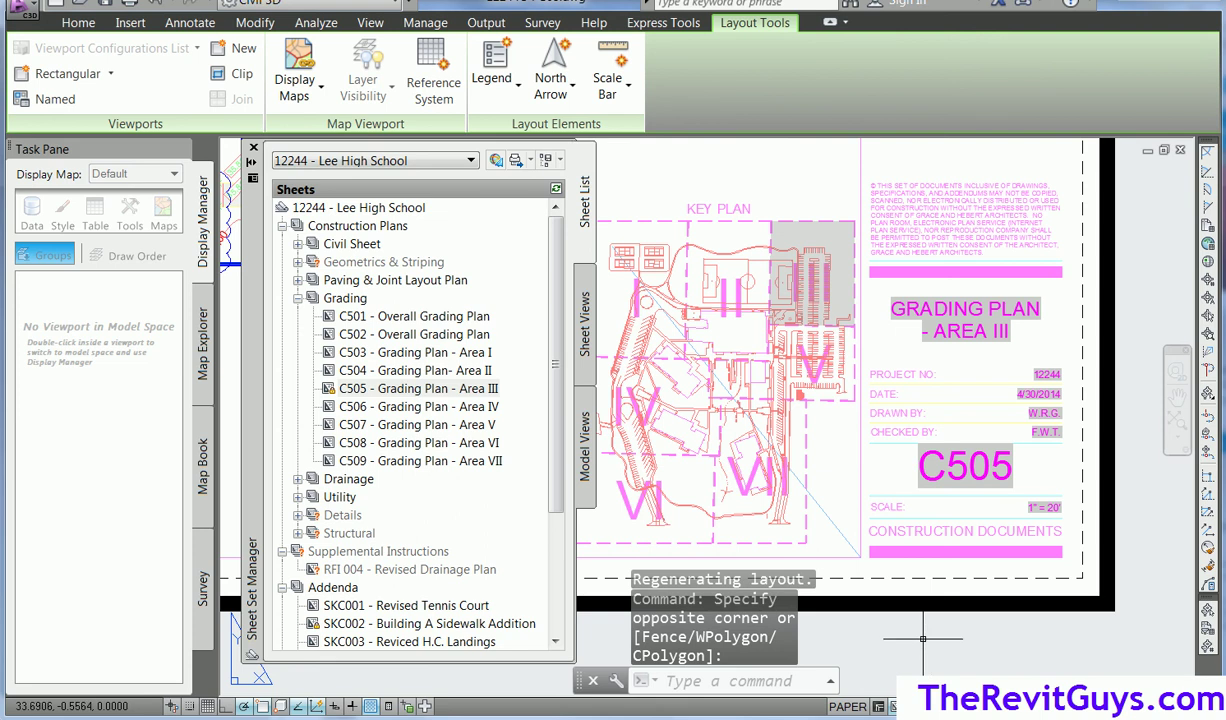
pyautogui.press('Escape')
pyautogui.press('Escape')
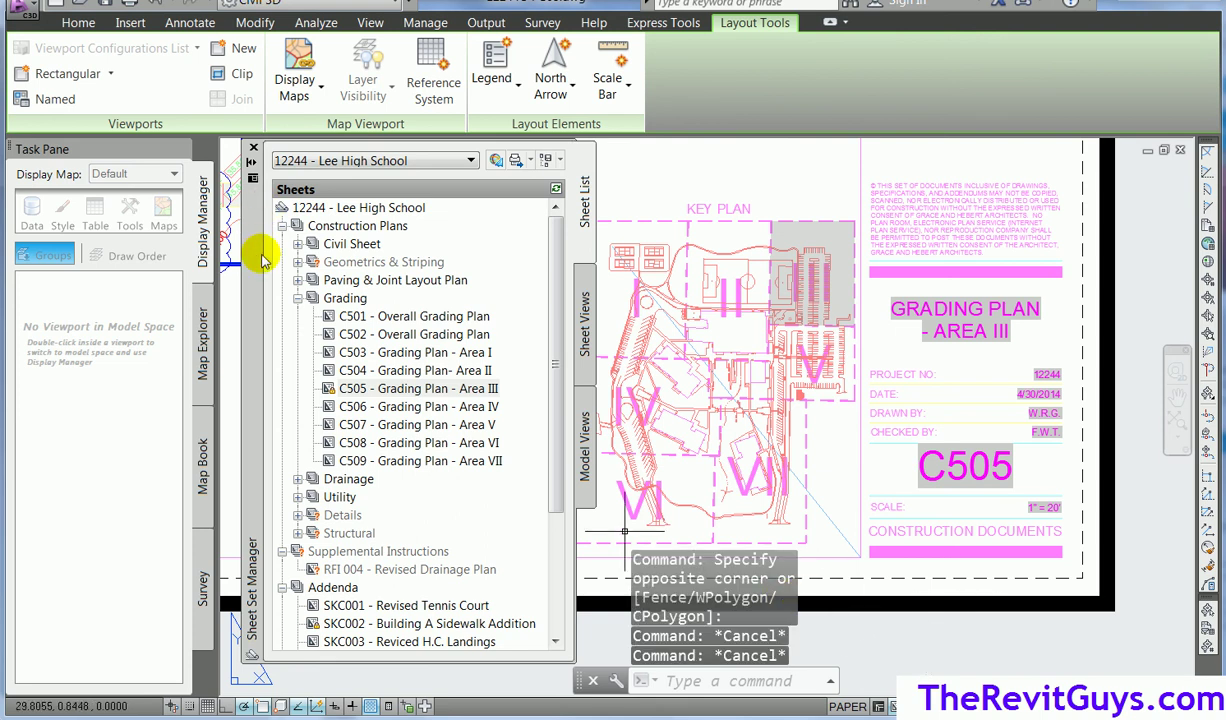